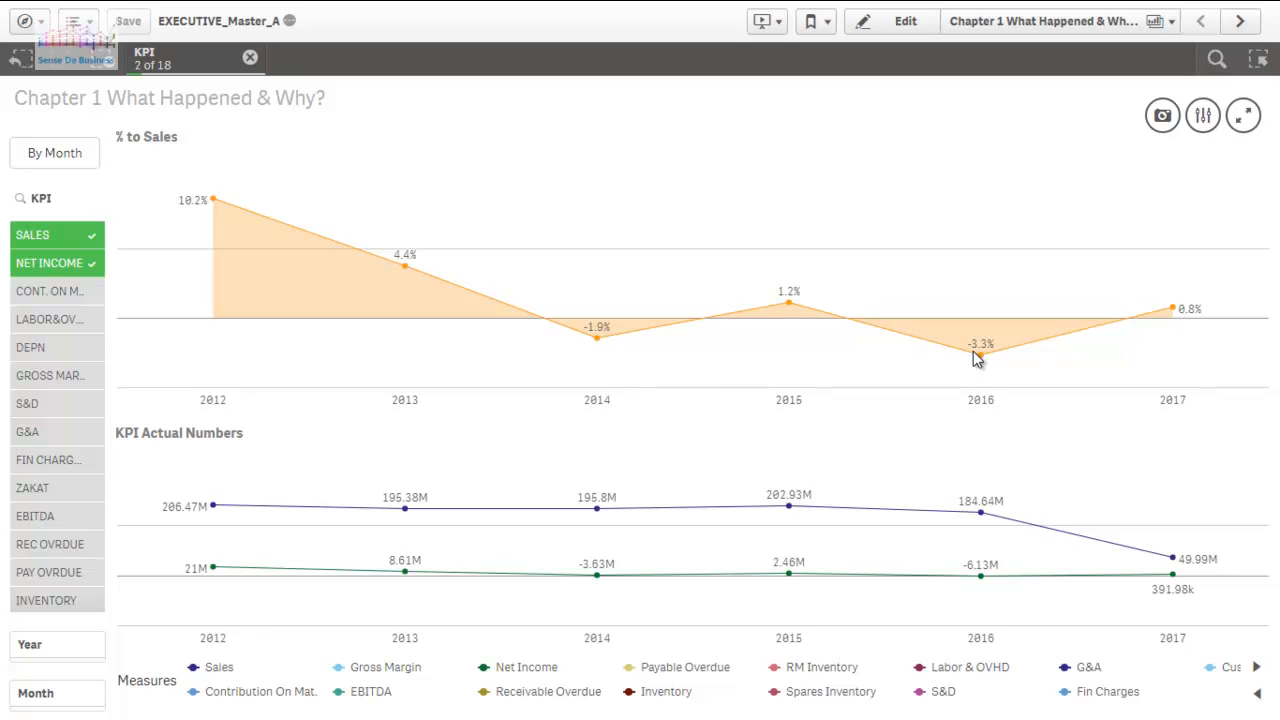
Compare Sales with contribution on material, labor and overhead, and G&A one at a time using the KPI filter.
click(70, 266)
click(64, 292)
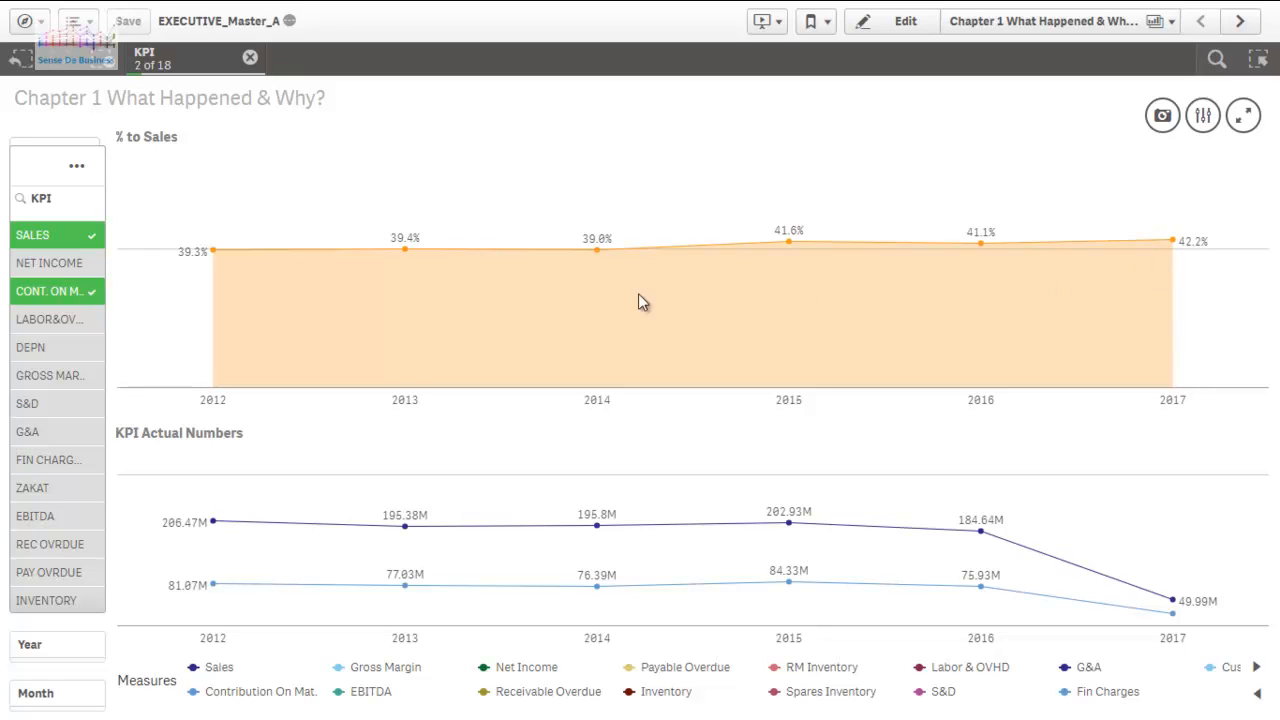
click(86, 290)
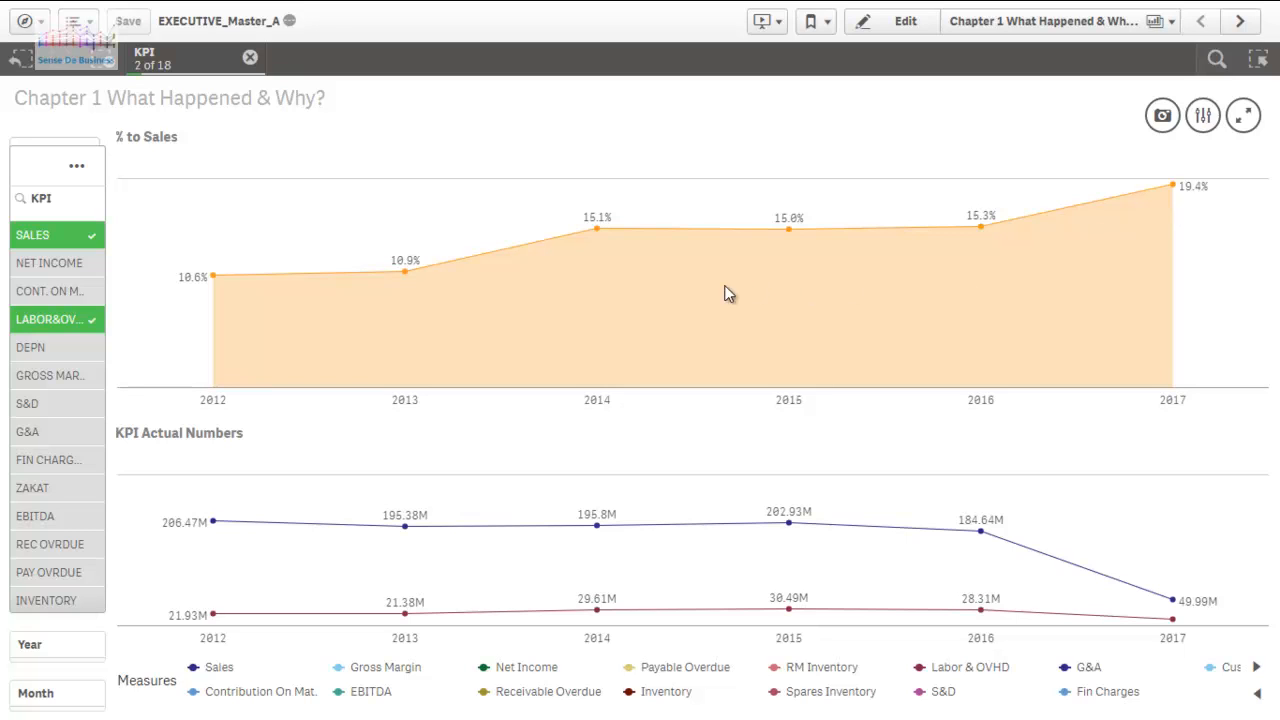
click(64, 320)
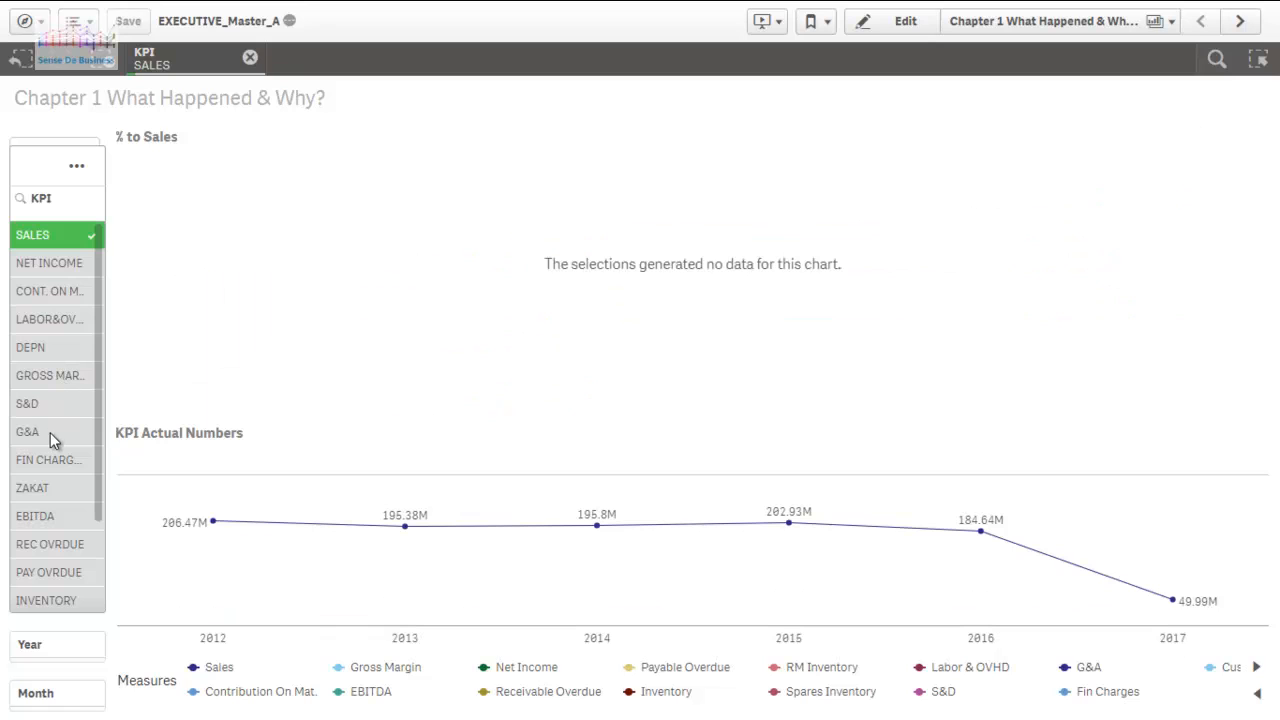
click(50, 432)
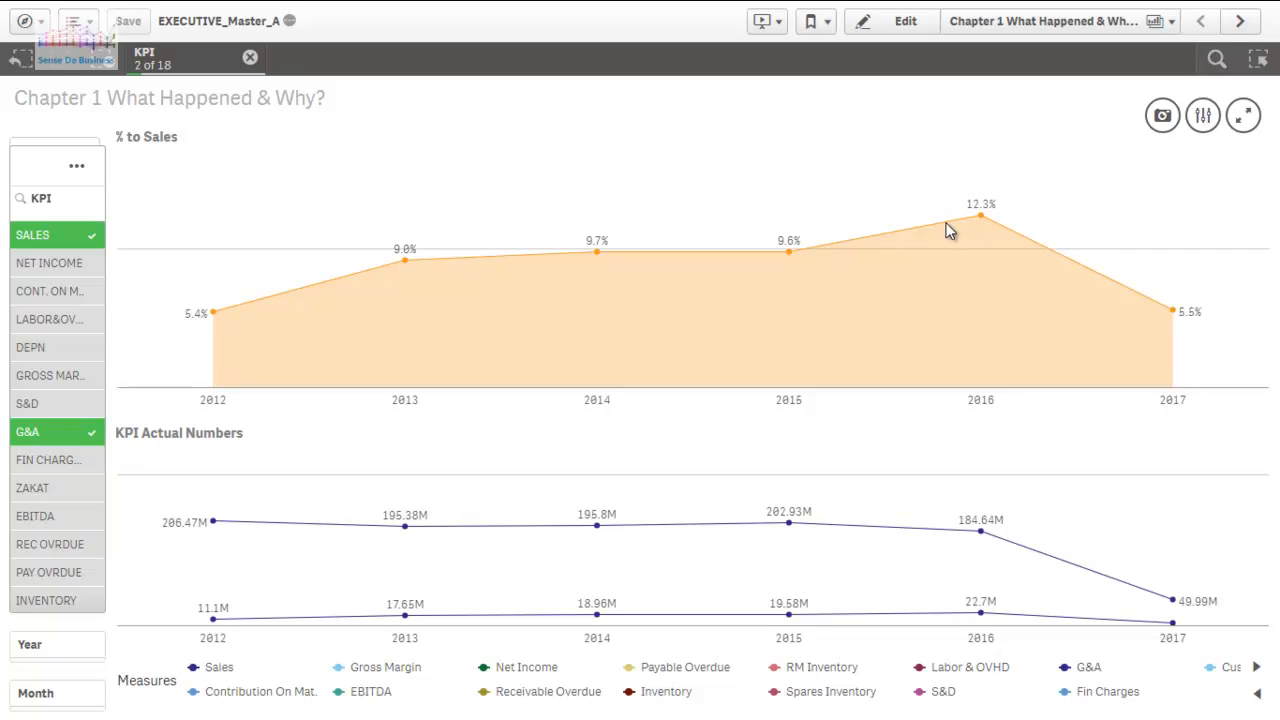
On the Customer Business Share Trend sheet, examine sales for Yemen and Syria through the map and clear the country selection.
click(1240, 21)
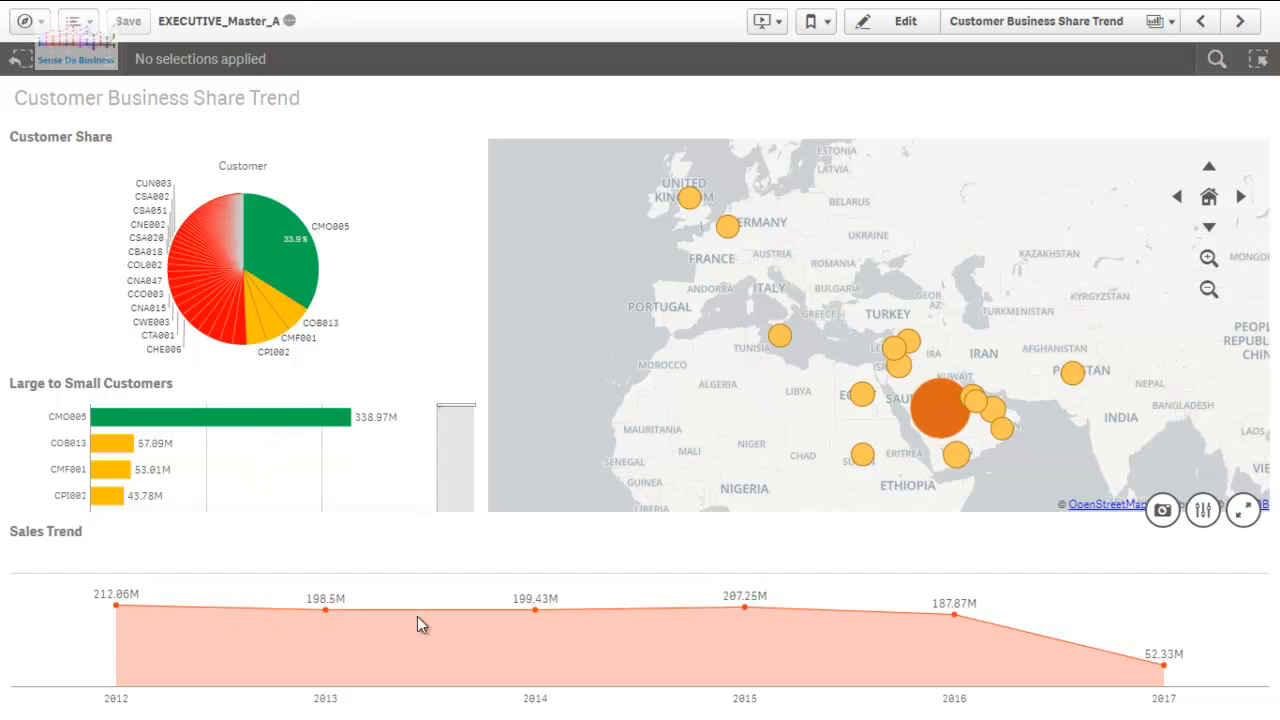
scroll(906, 457, up, 1)
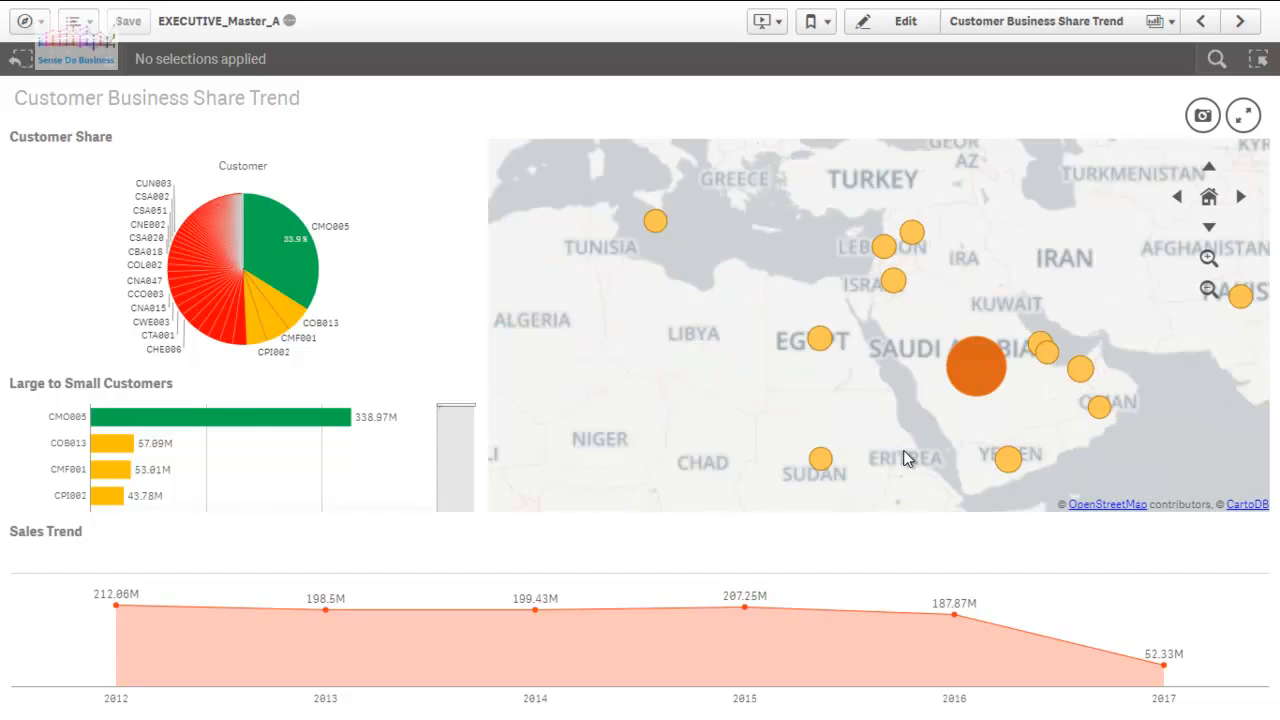
drag(869, 468, 835, 365)
click(970, 361)
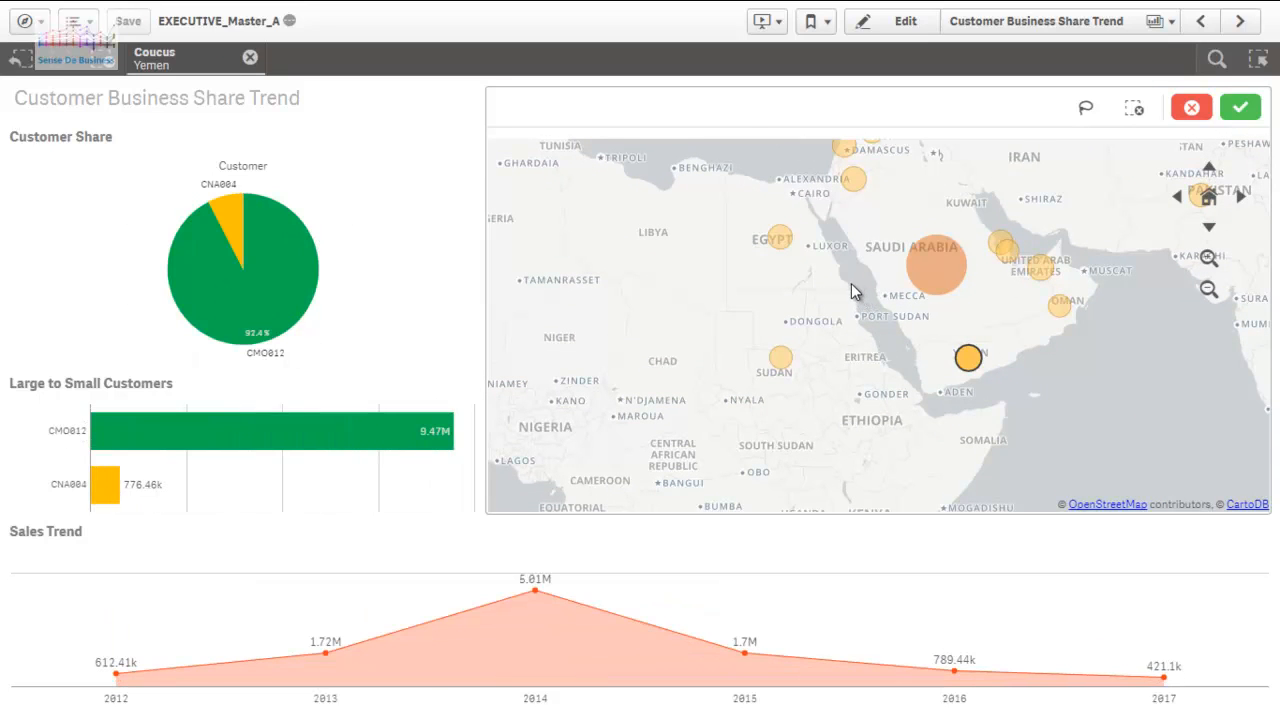
drag(860, 292, 868, 378)
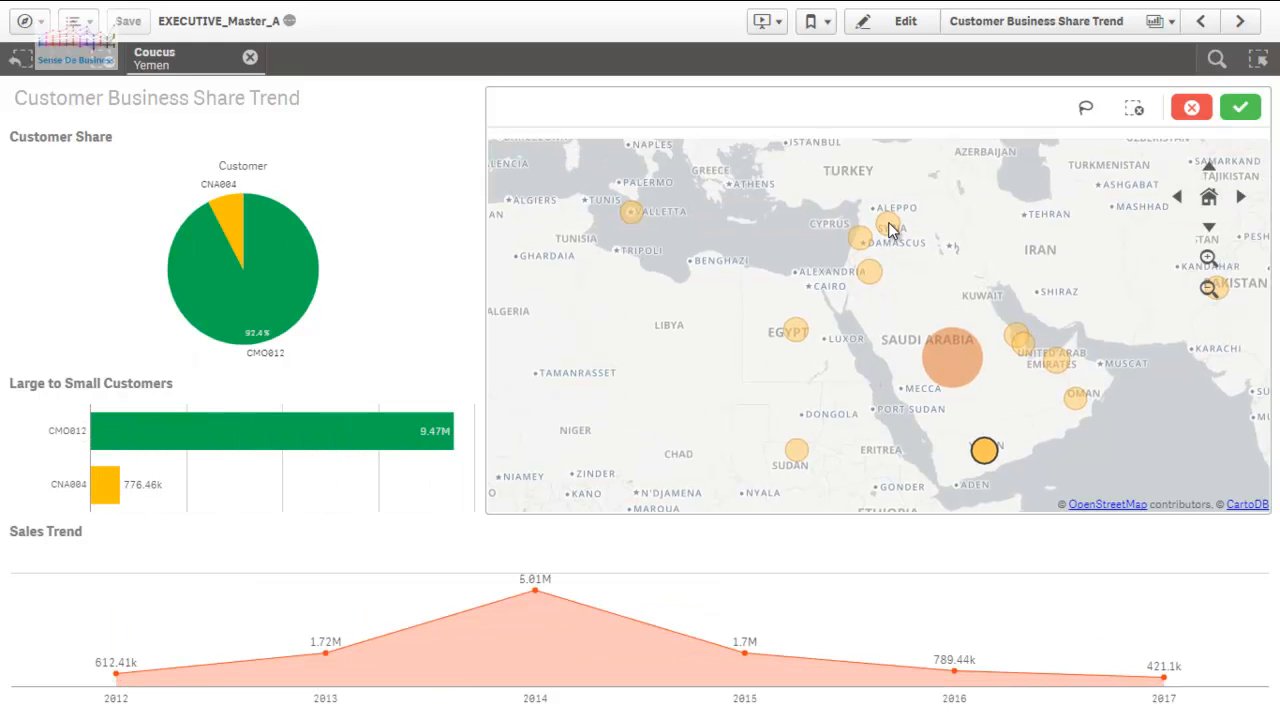
click(889, 223)
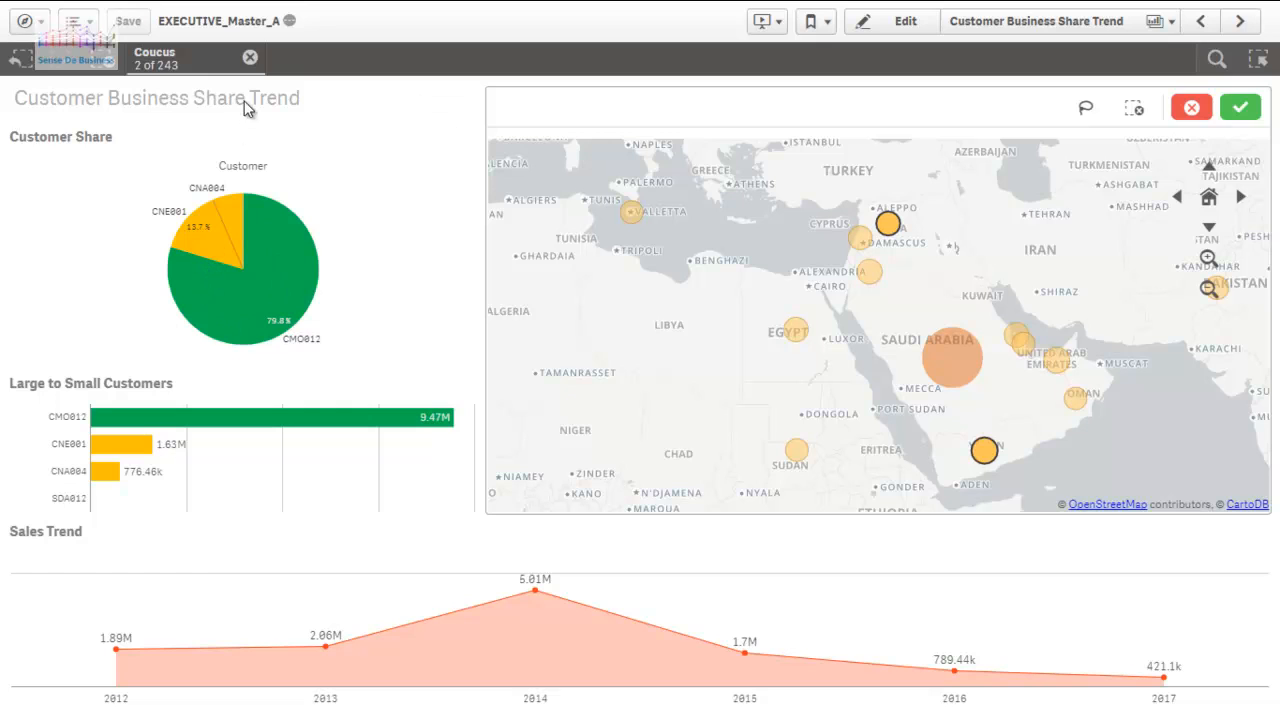
click(251, 58)
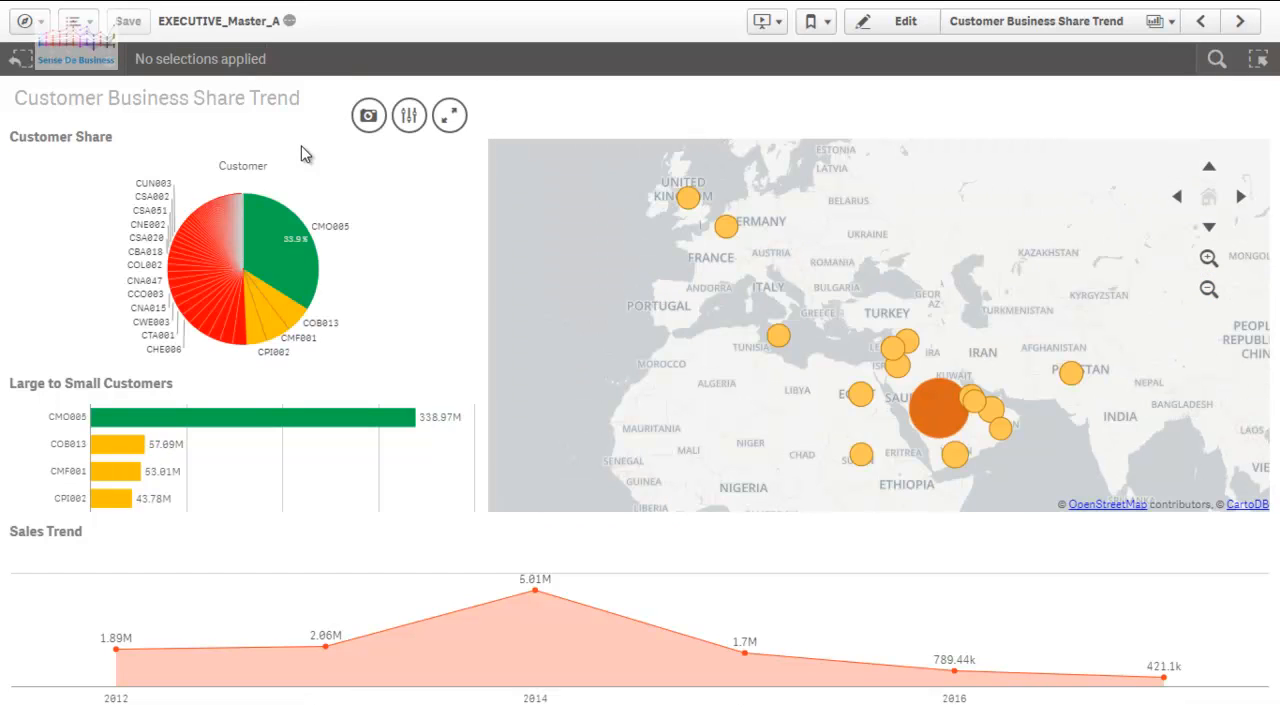
Examine the largest customer in the Customer Share pie, and switch the selection to the second and third largest customers.
click(296, 246)
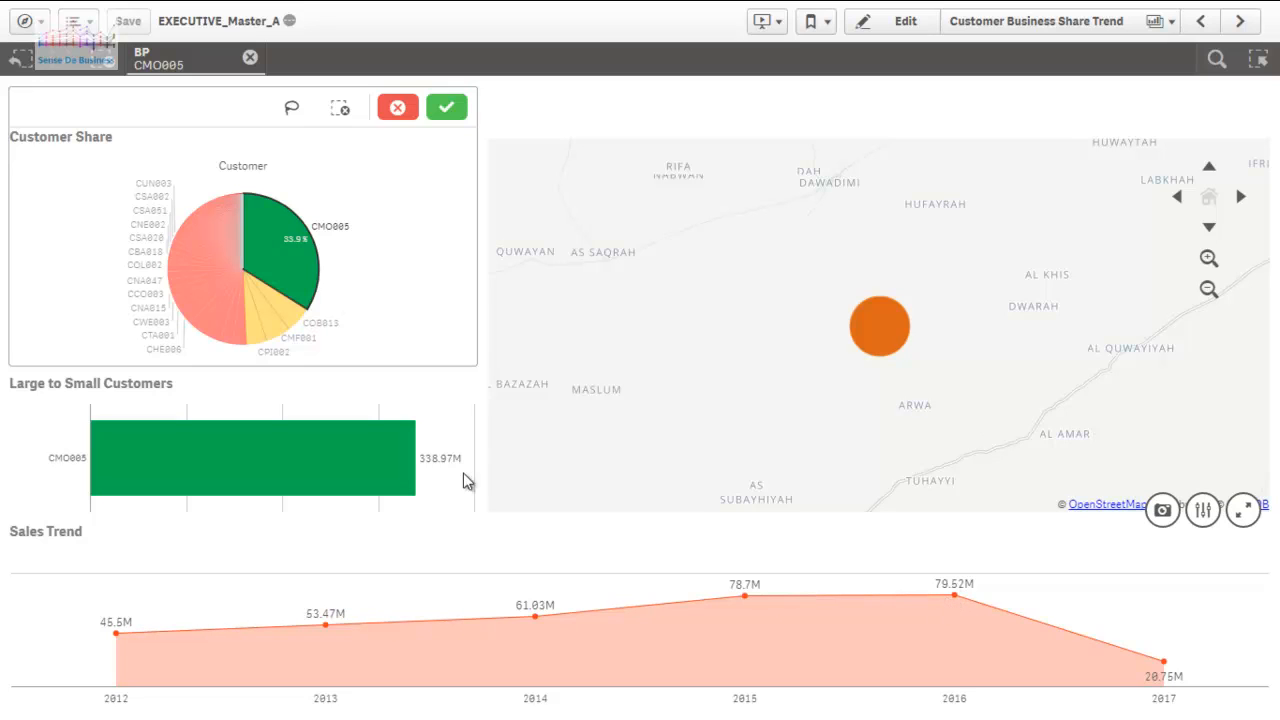
click(277, 274)
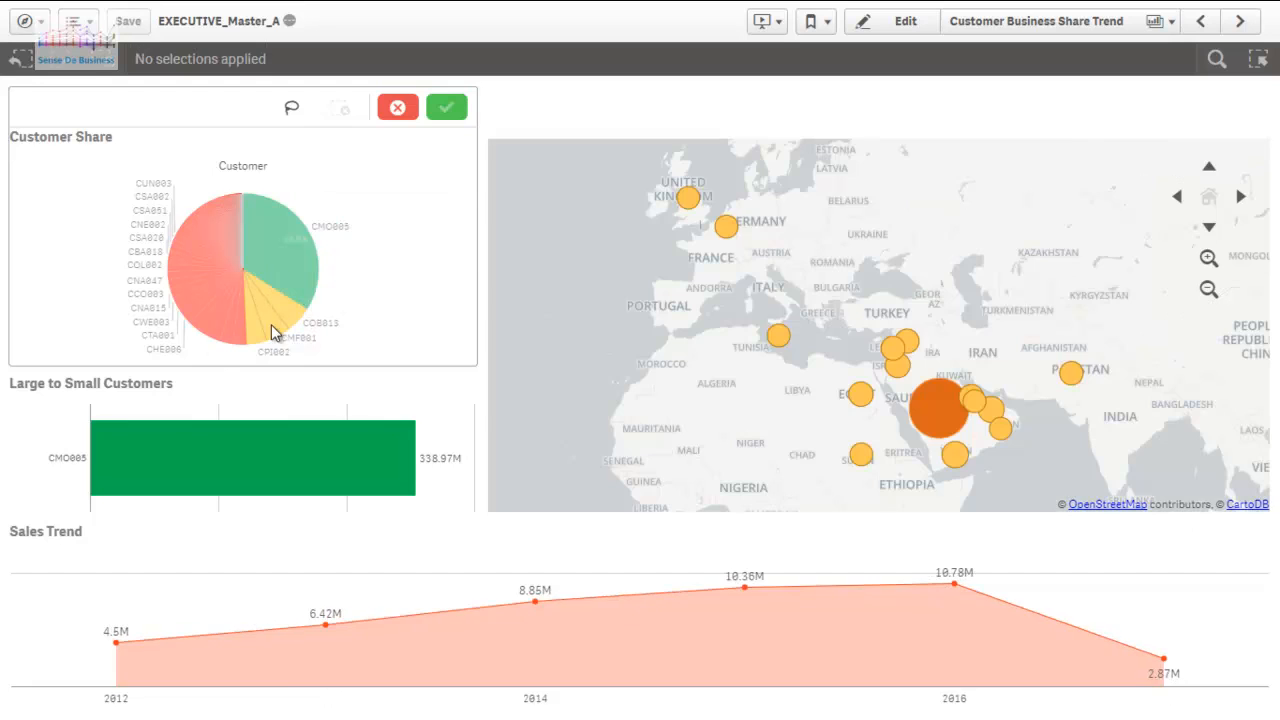
click(288, 320)
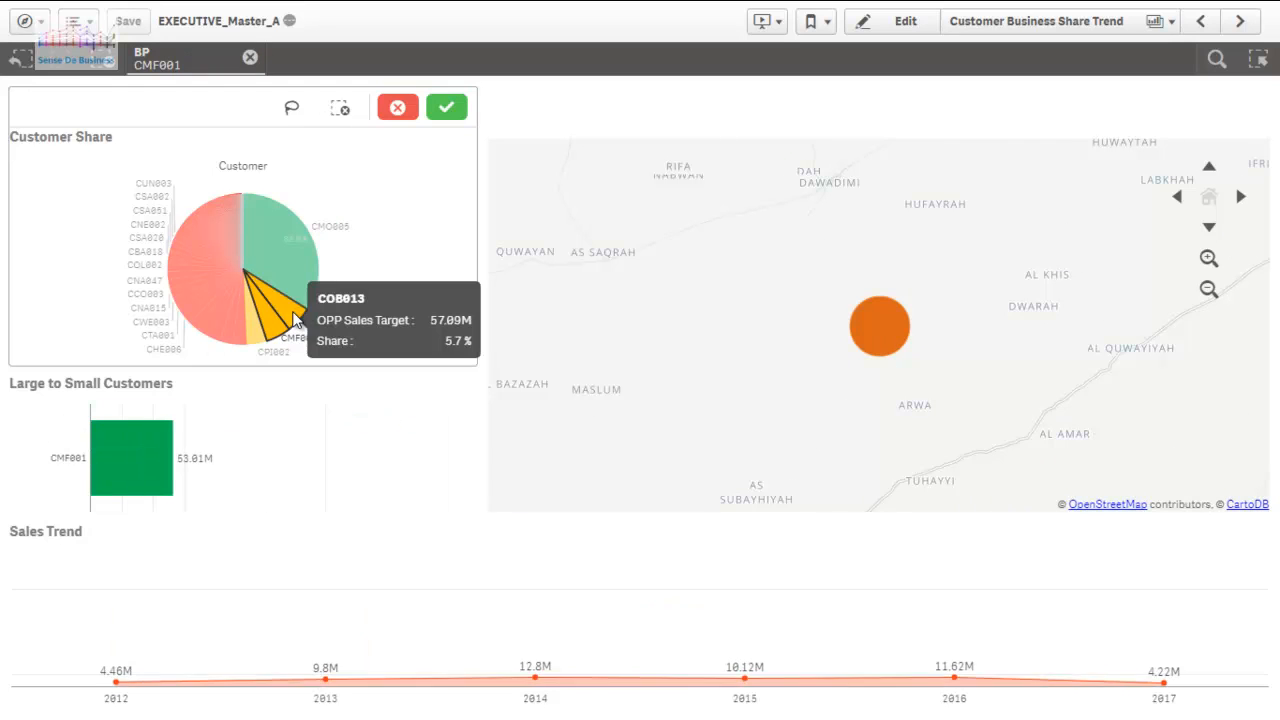
click(298, 333)
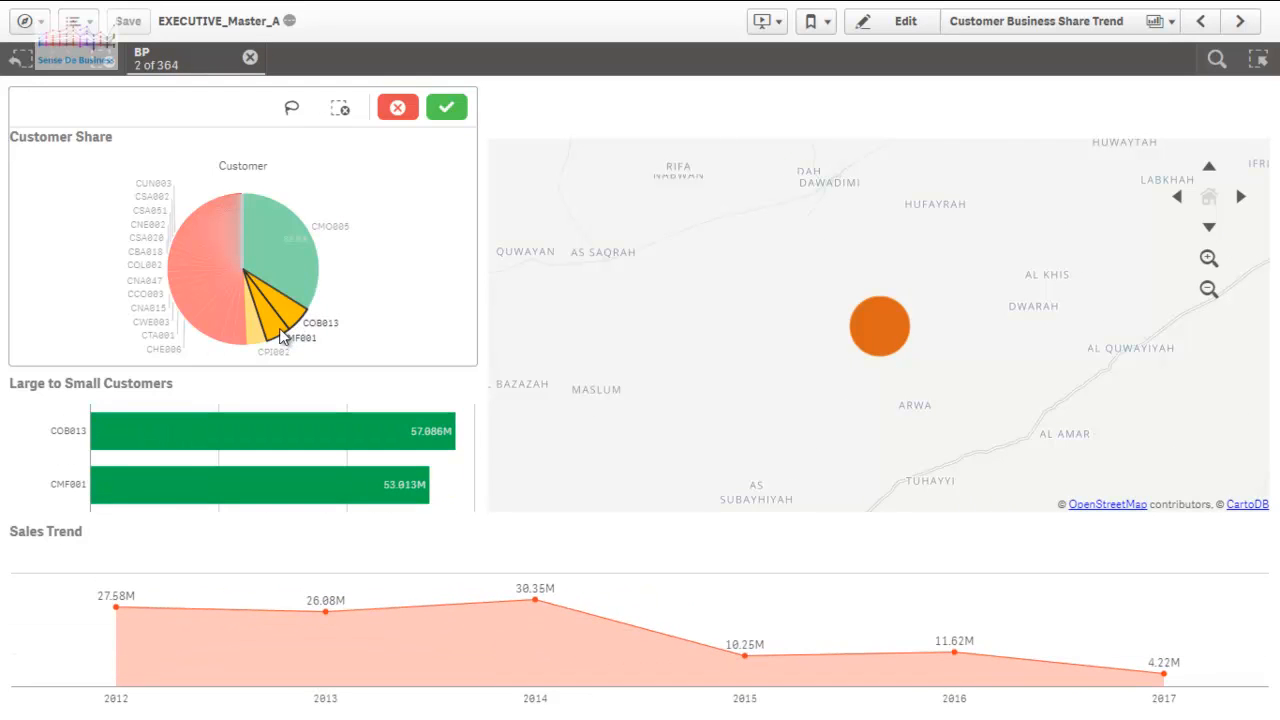
Lasso a group of the small red customer slices in the Customer Share pie to add them to the selection.
mouse_move(284, 339)
click(291, 107)
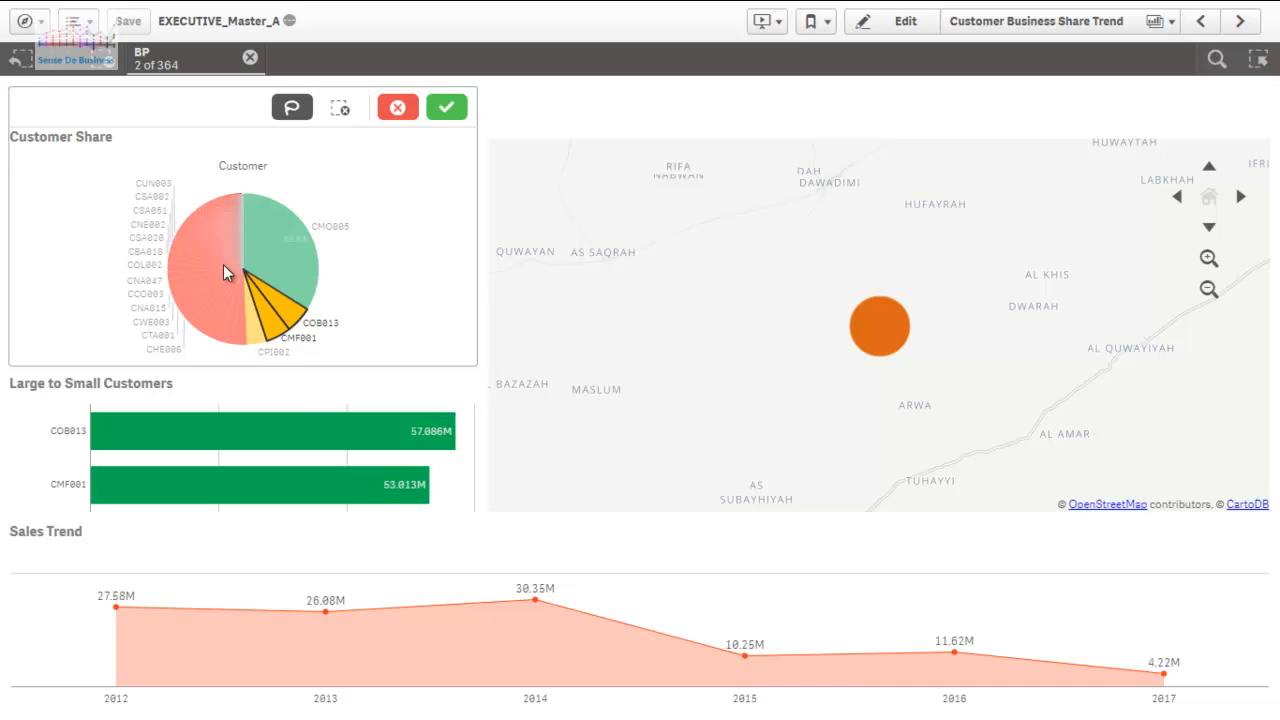
mouse_move(233, 274)
mouse_down()
mouse_move(130, 295)
mouse_move(132, 377)
mouse_move(230, 390)
mouse_move(250, 362)
mouse_move(248, 302)
mouse_move(225, 276)
mouse_up()
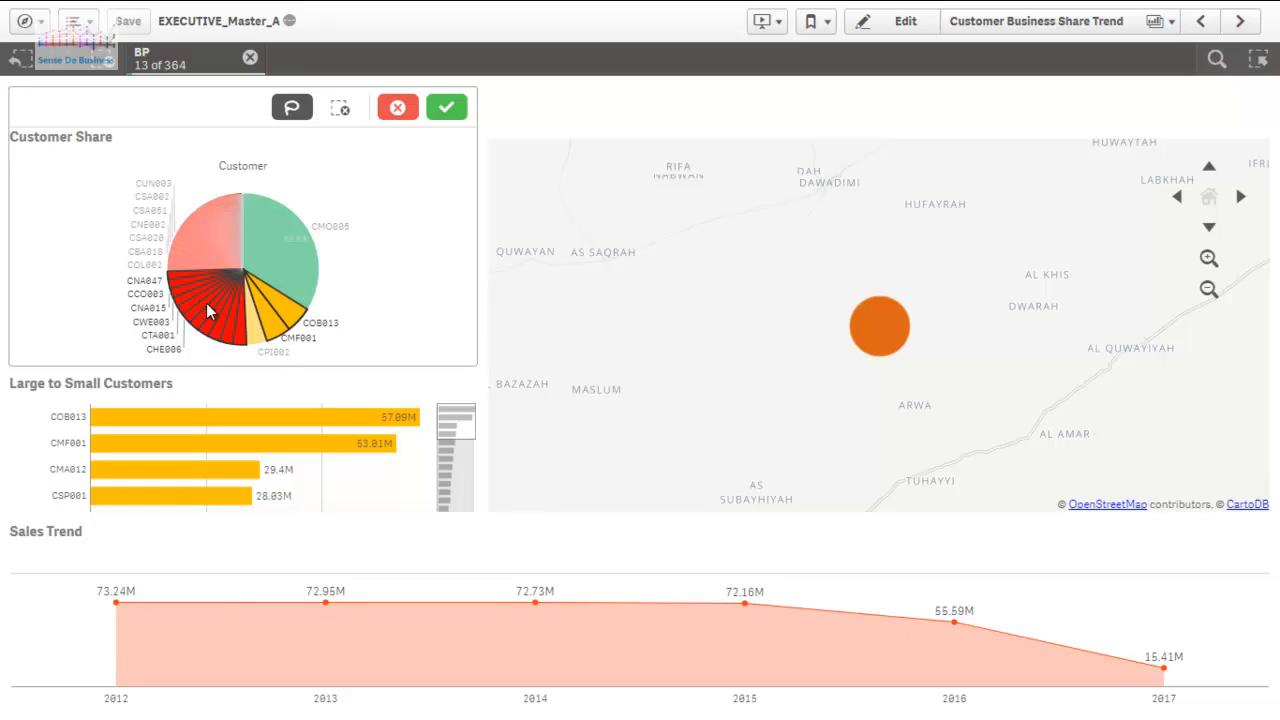
mouse_move(306, 248)
Open the Total Delivered Cost Analytics sheet and examine delivery cost, production, both budget ratios and the monthly production bars.
click(1239, 21)
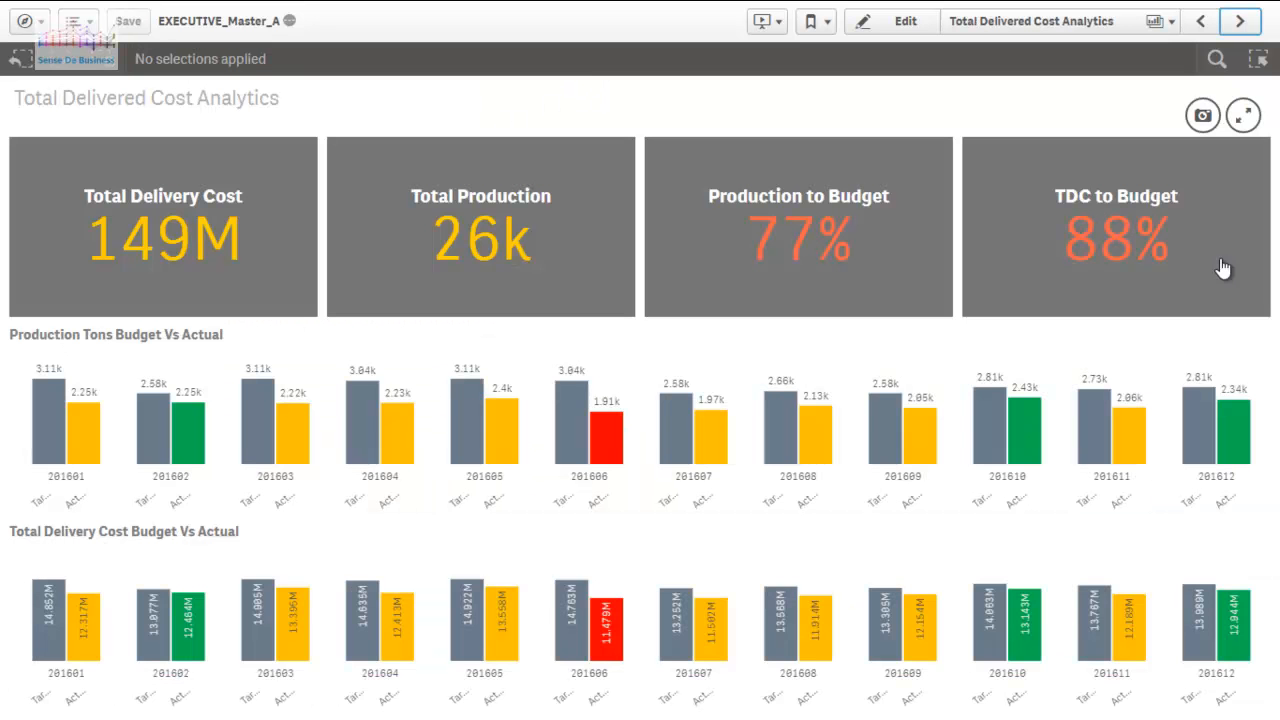
mouse_move(146, 171)
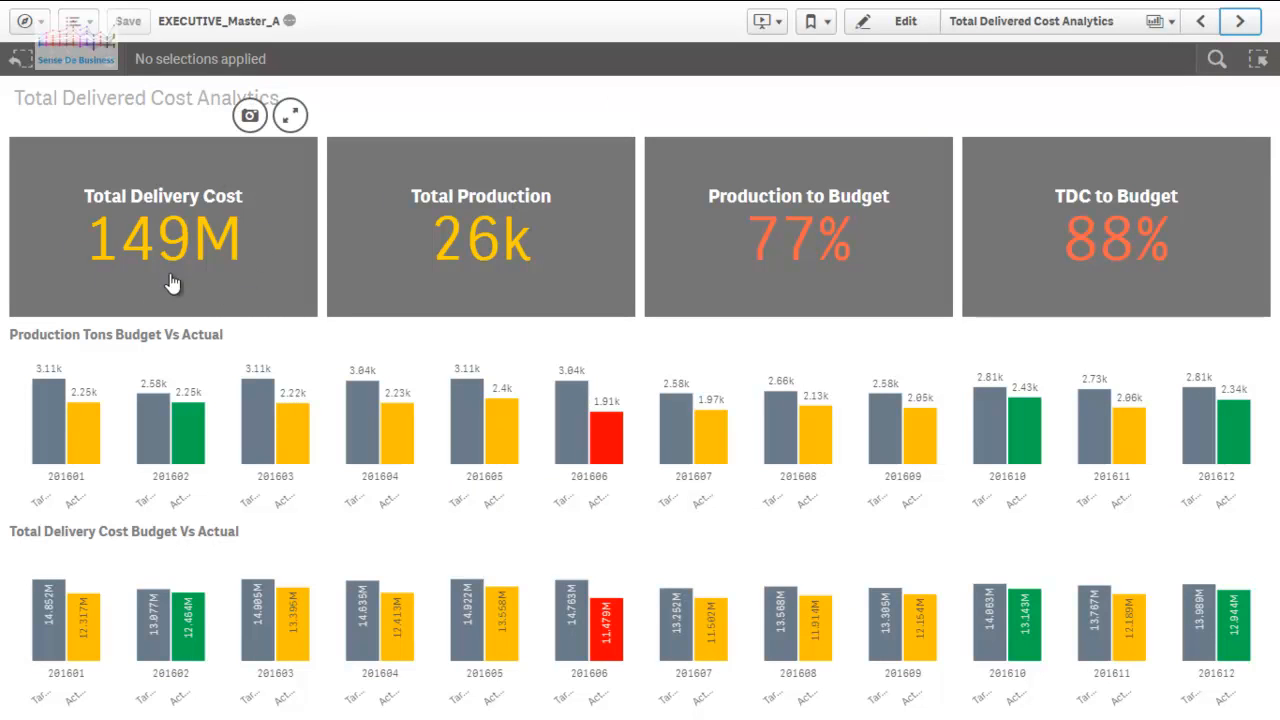
mouse_move(537, 194)
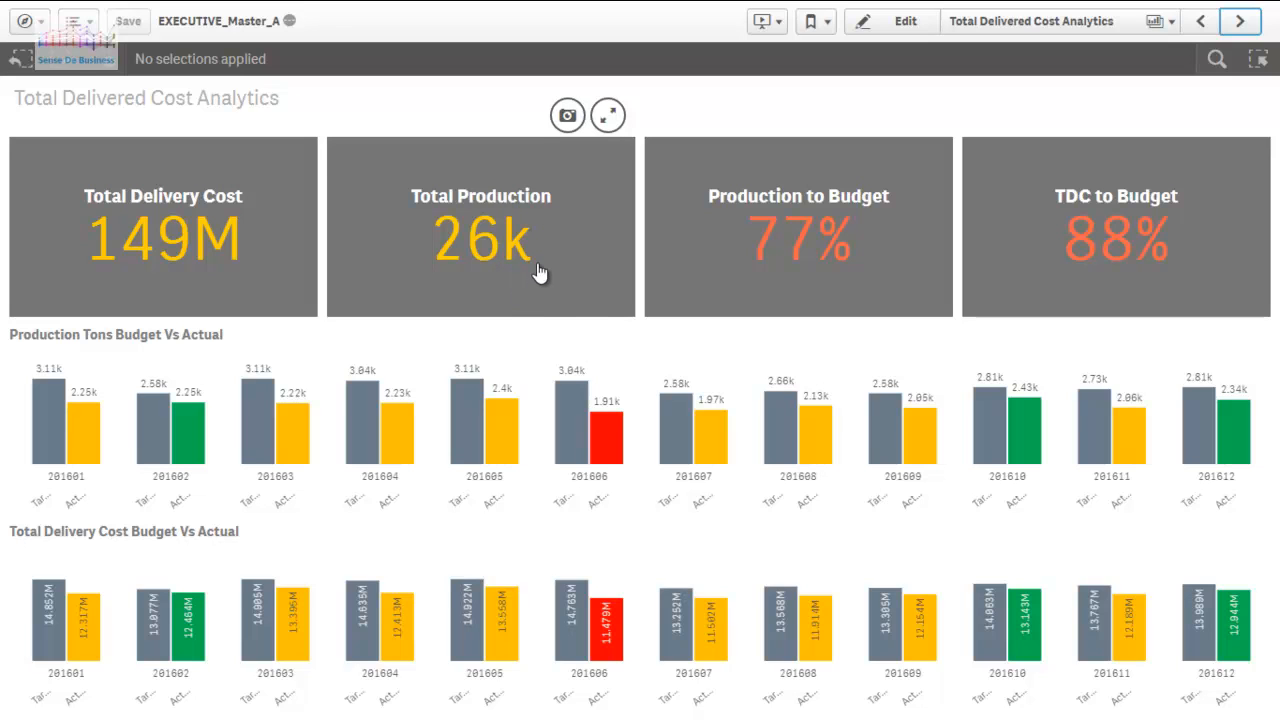
mouse_move(808, 286)
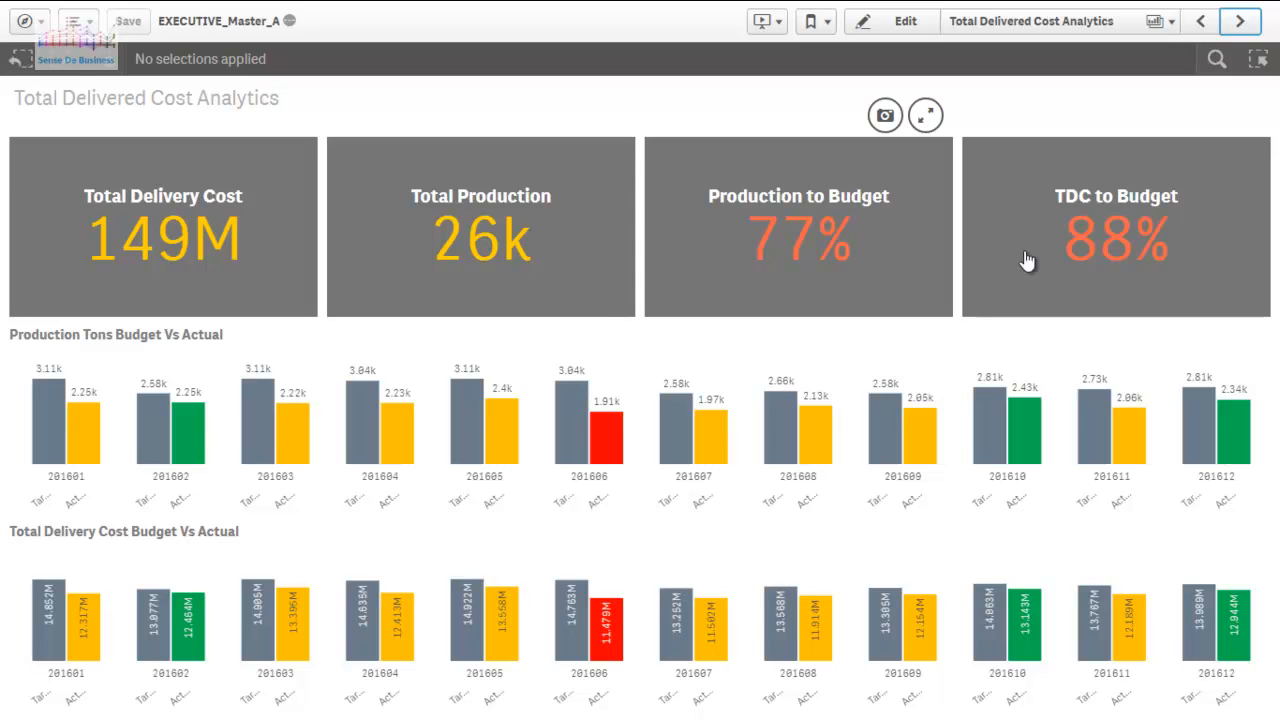
mouse_move(1013, 274)
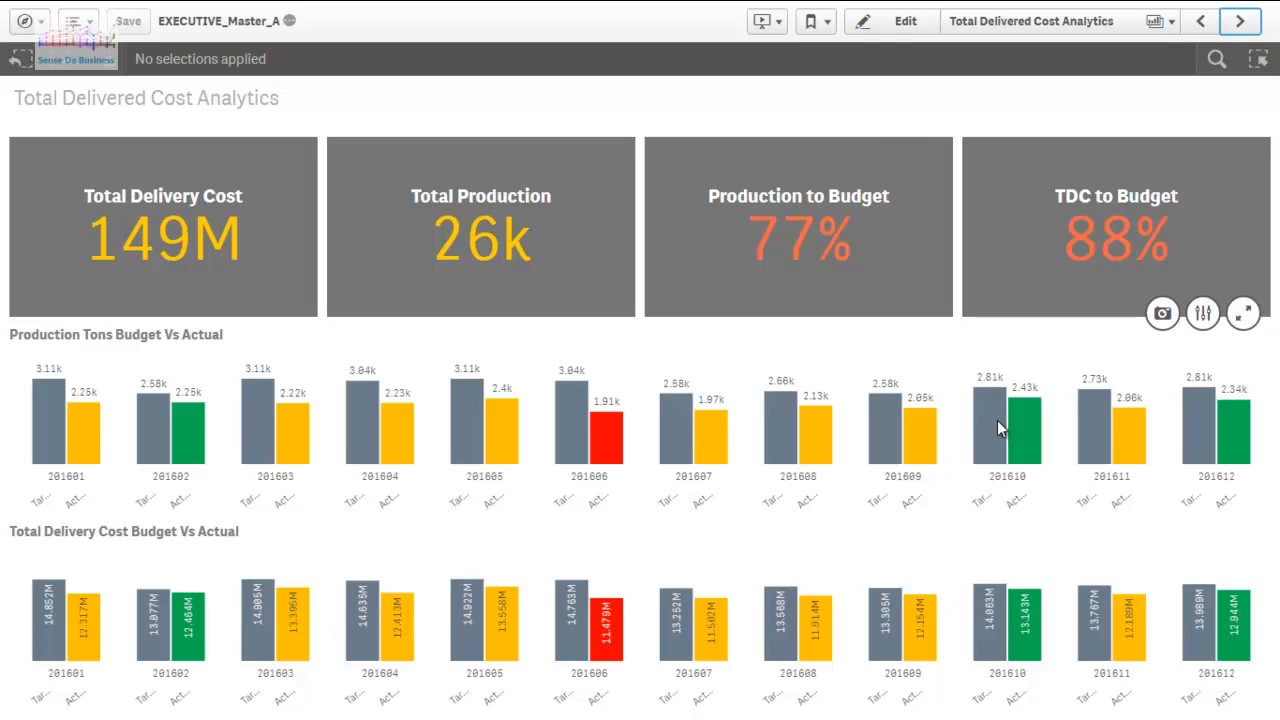
mouse_move(997, 421)
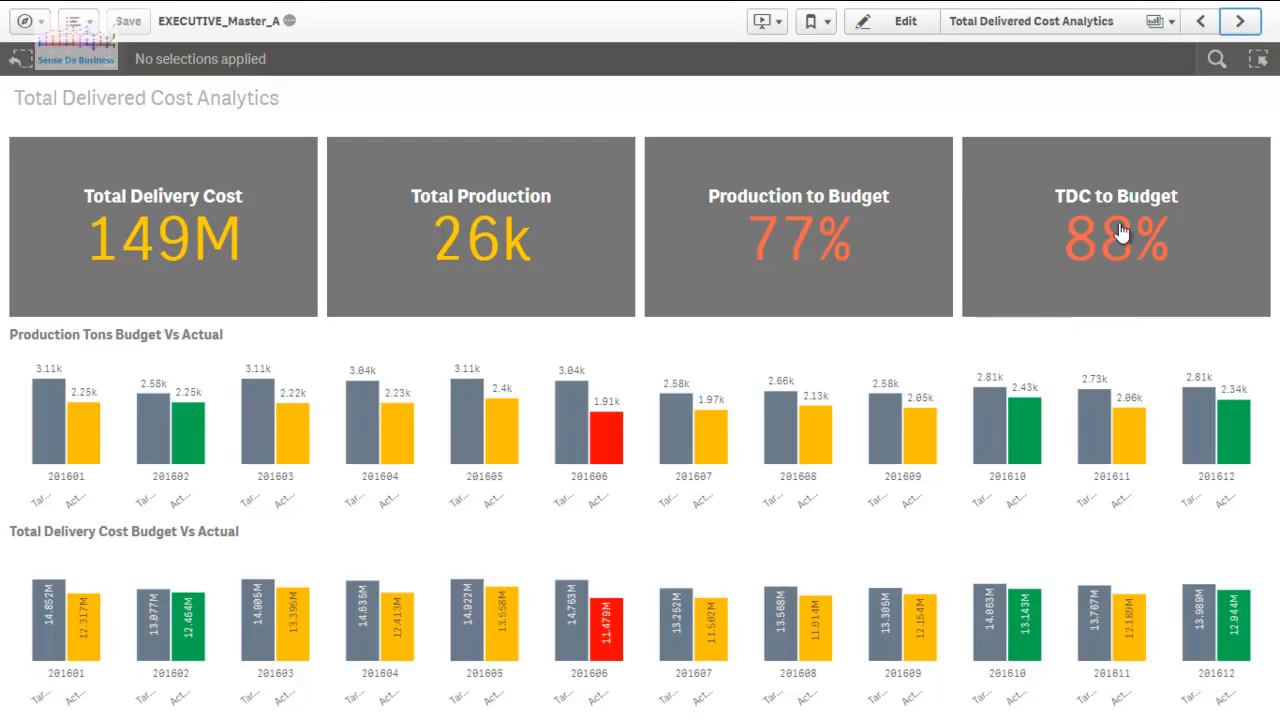
On the TDC Components sheet, examine the trends for Materials cost, Employee Costs and Shared service cost one at a time.
click(1239, 24)
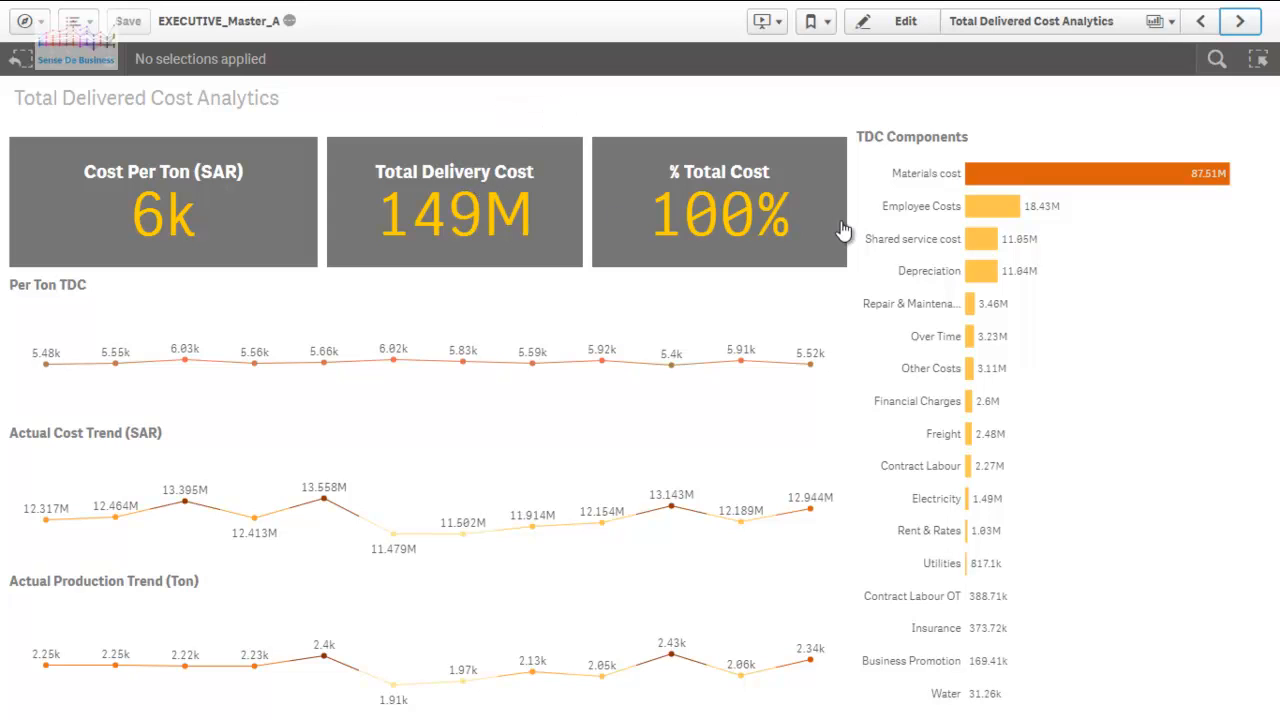
click(920, 187)
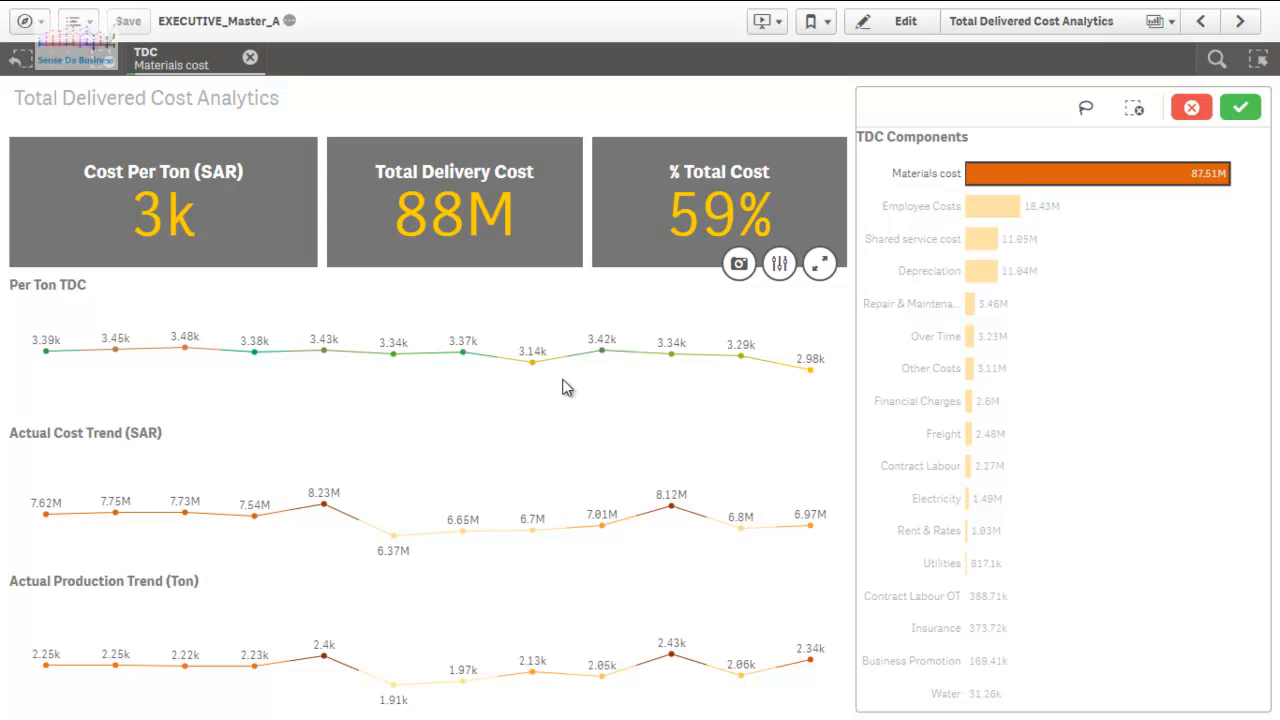
click(923, 175)
click(913, 208)
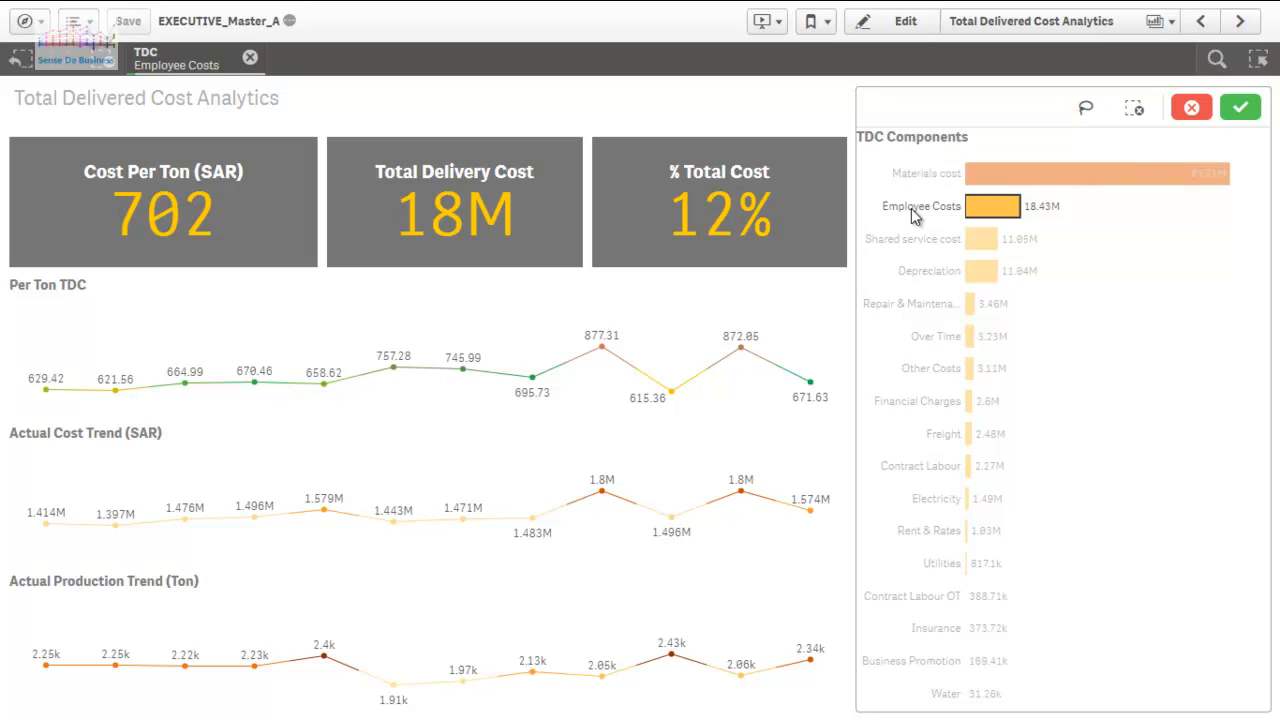
click(912, 216)
click(903, 245)
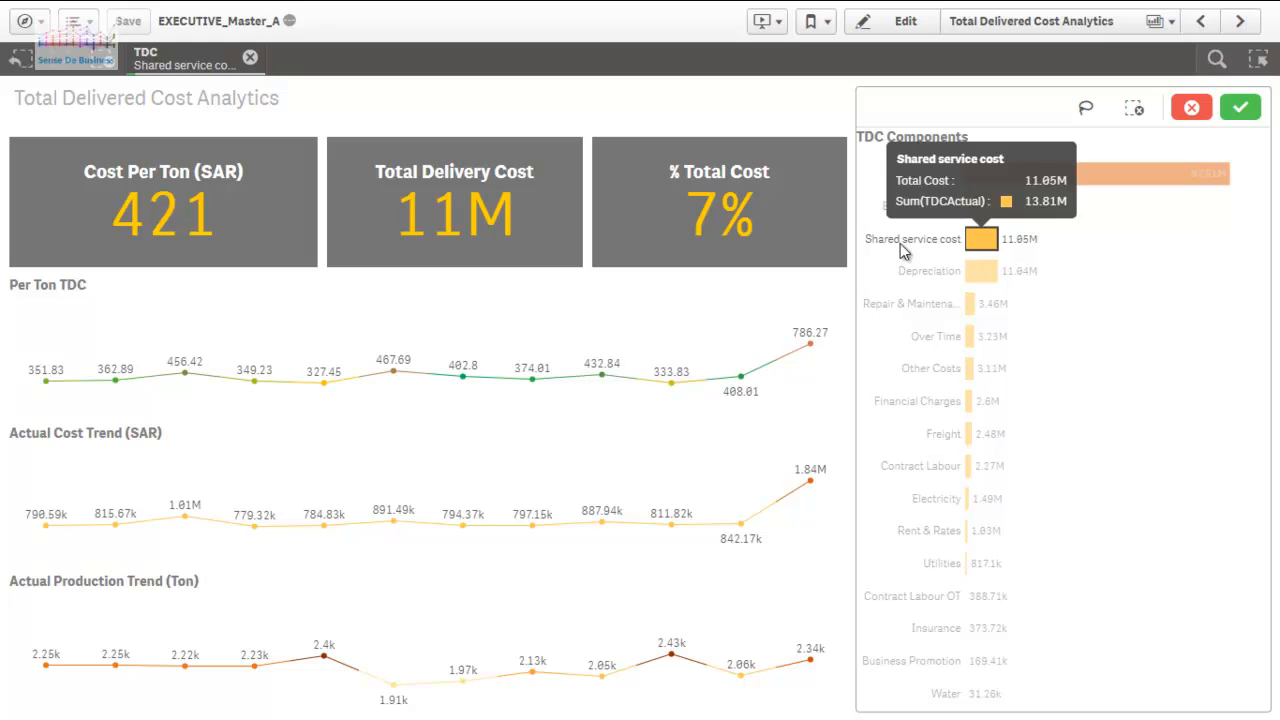
click(903, 246)
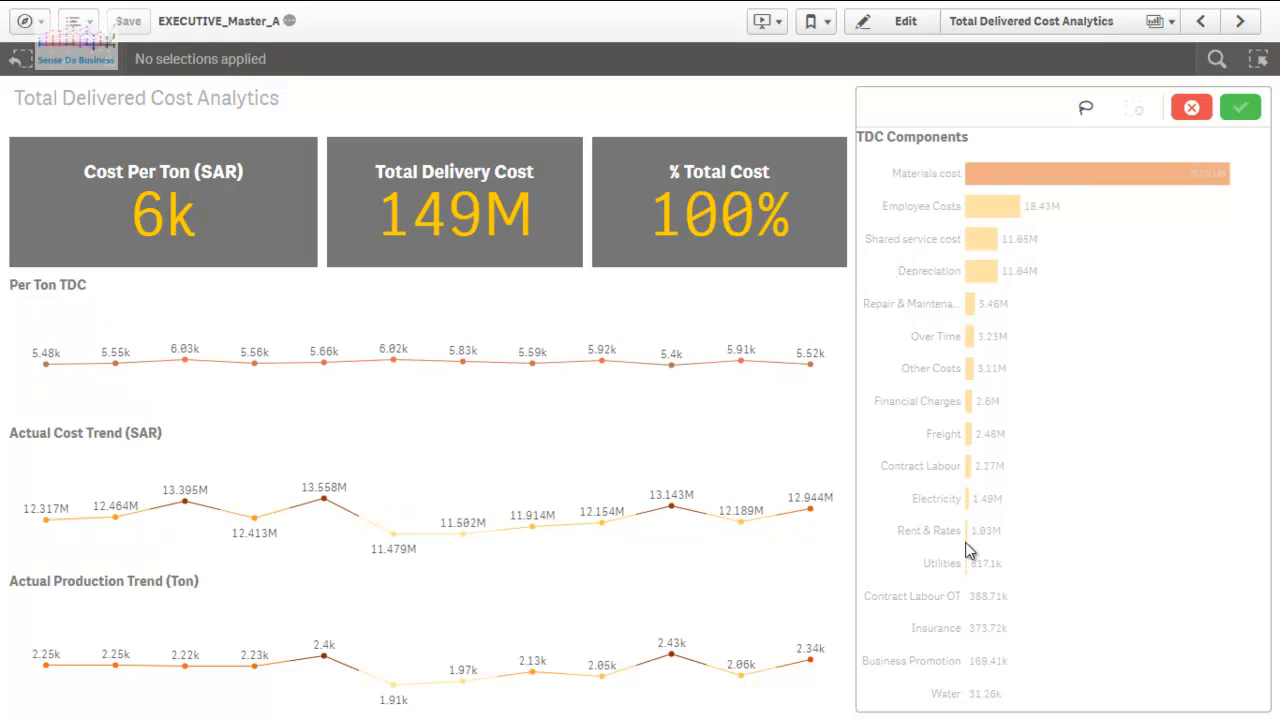
Examine the cost trends for Over Time, Other Costs and Contract Labour individually, and clear the TDC selection.
click(940, 341)
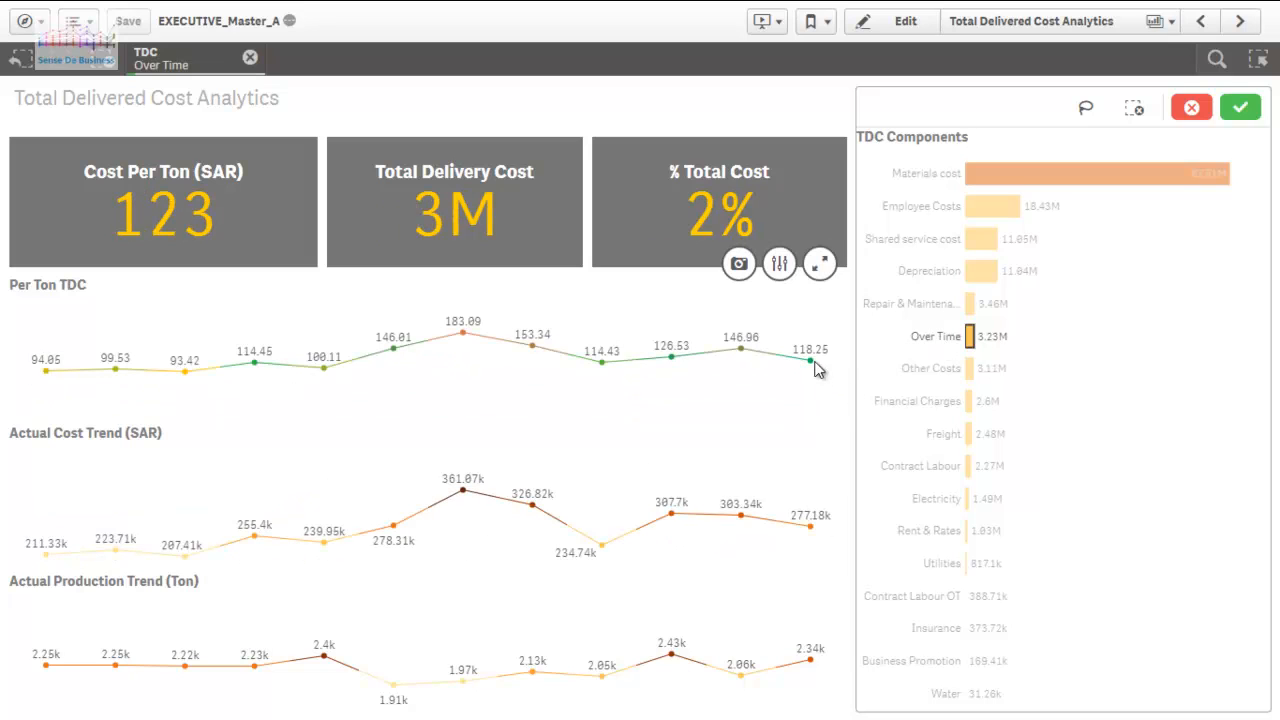
mouse_move(815, 368)
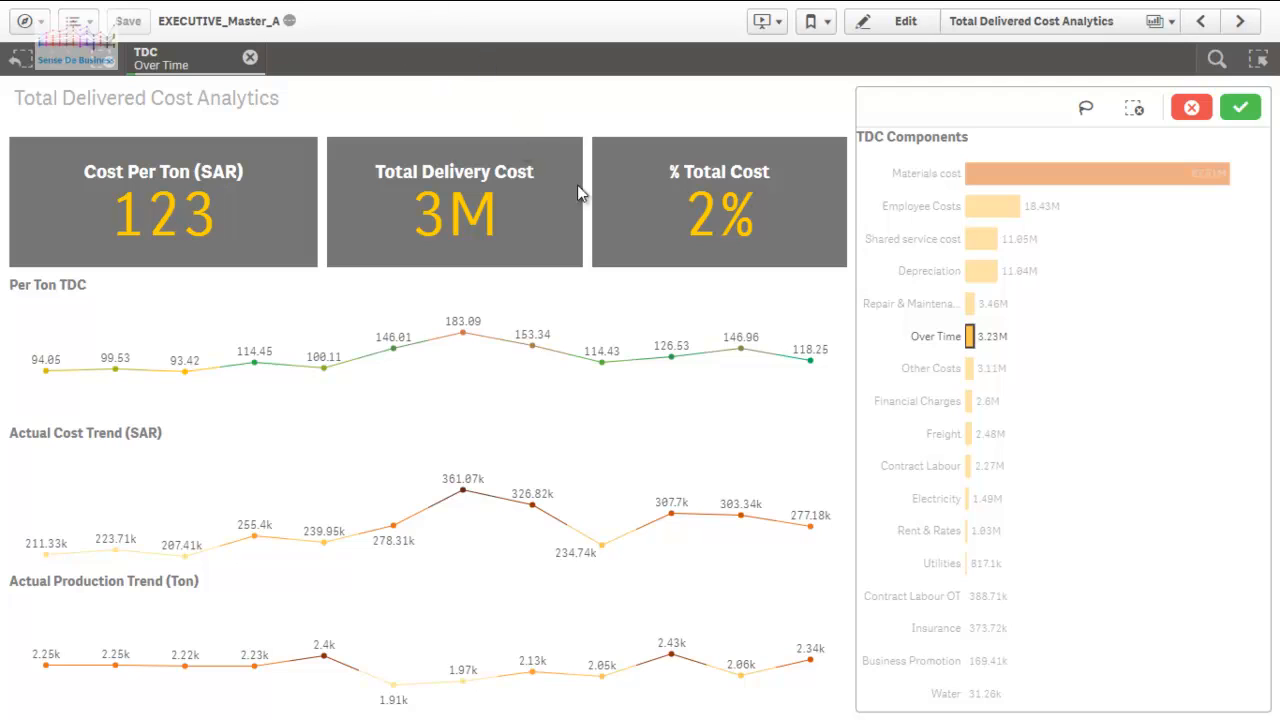
click(948, 338)
click(948, 370)
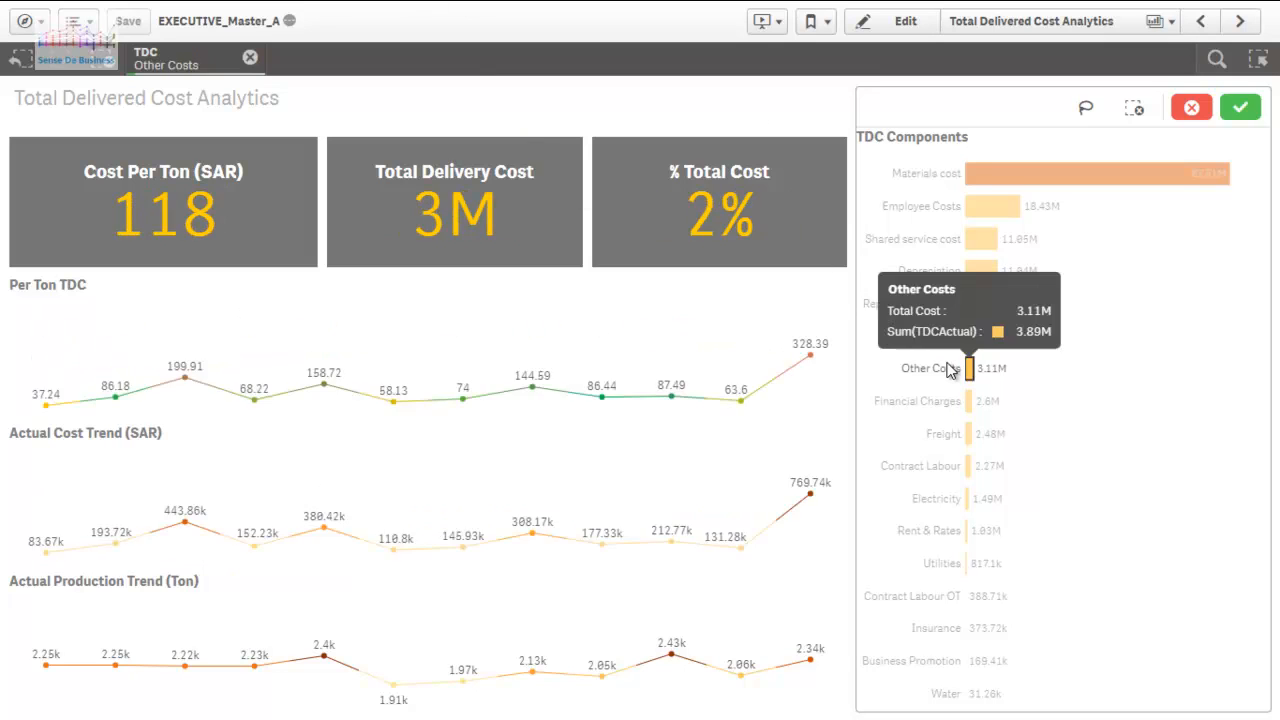
click(948, 370)
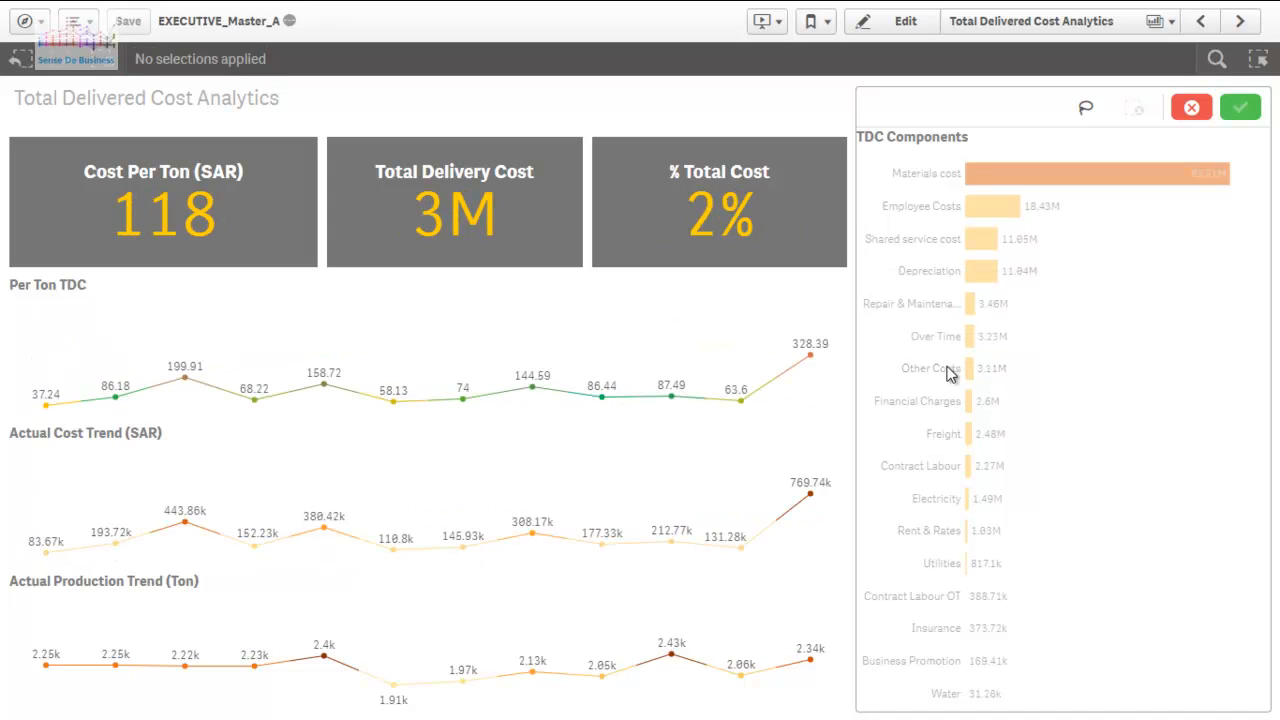
click(940, 470)
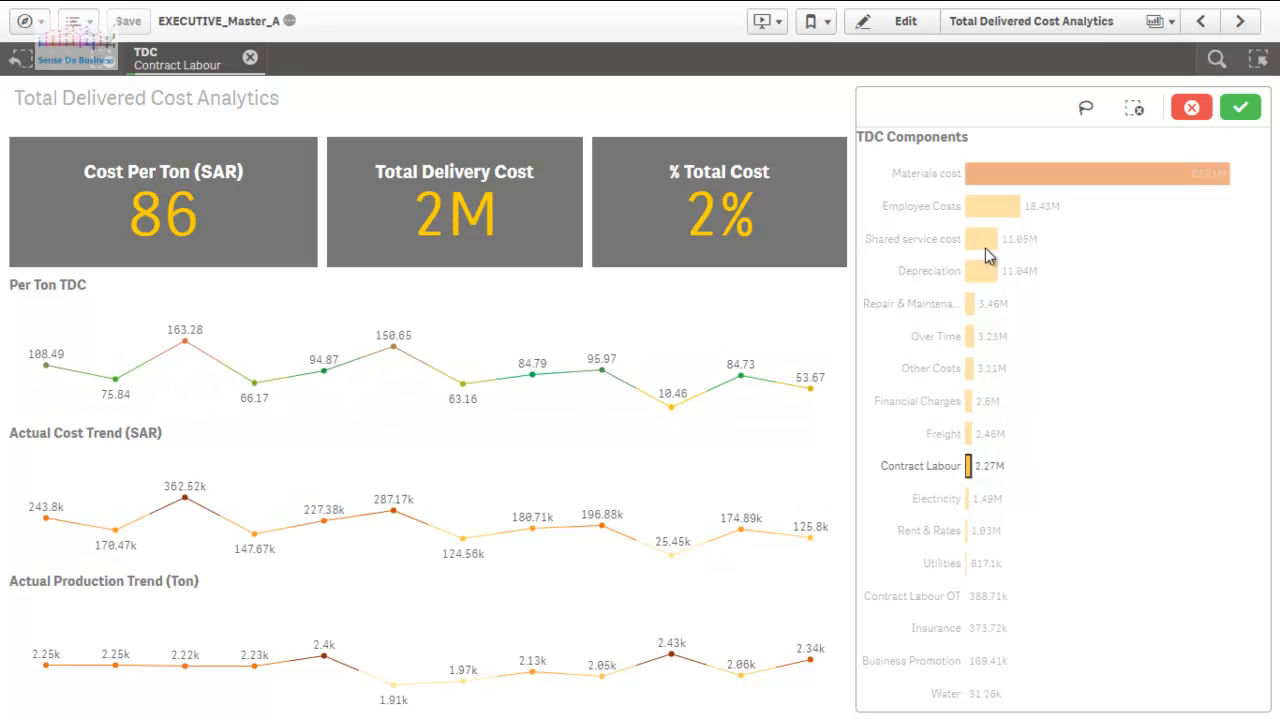
mouse_move(985, 248)
click(250, 57)
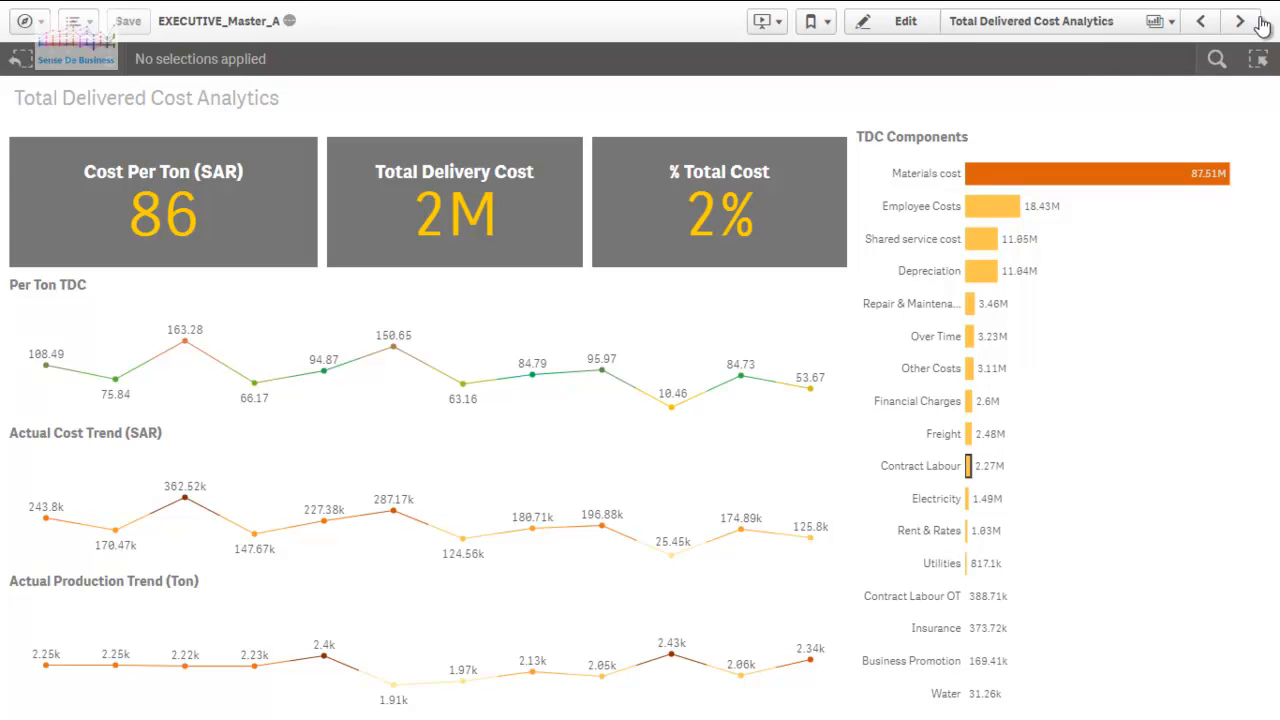
Open the Executive Summary 2016/12 sheet and go from there to the executive dashboard.
click(1258, 21)
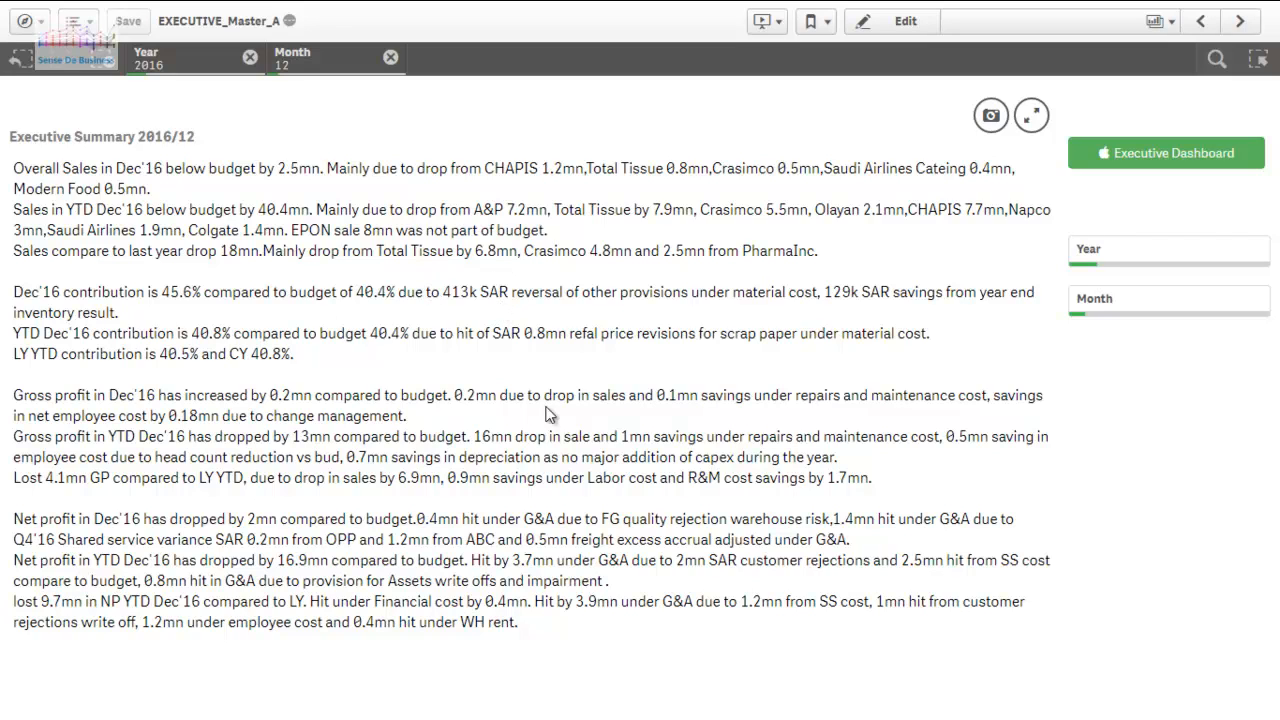
click(1146, 151)
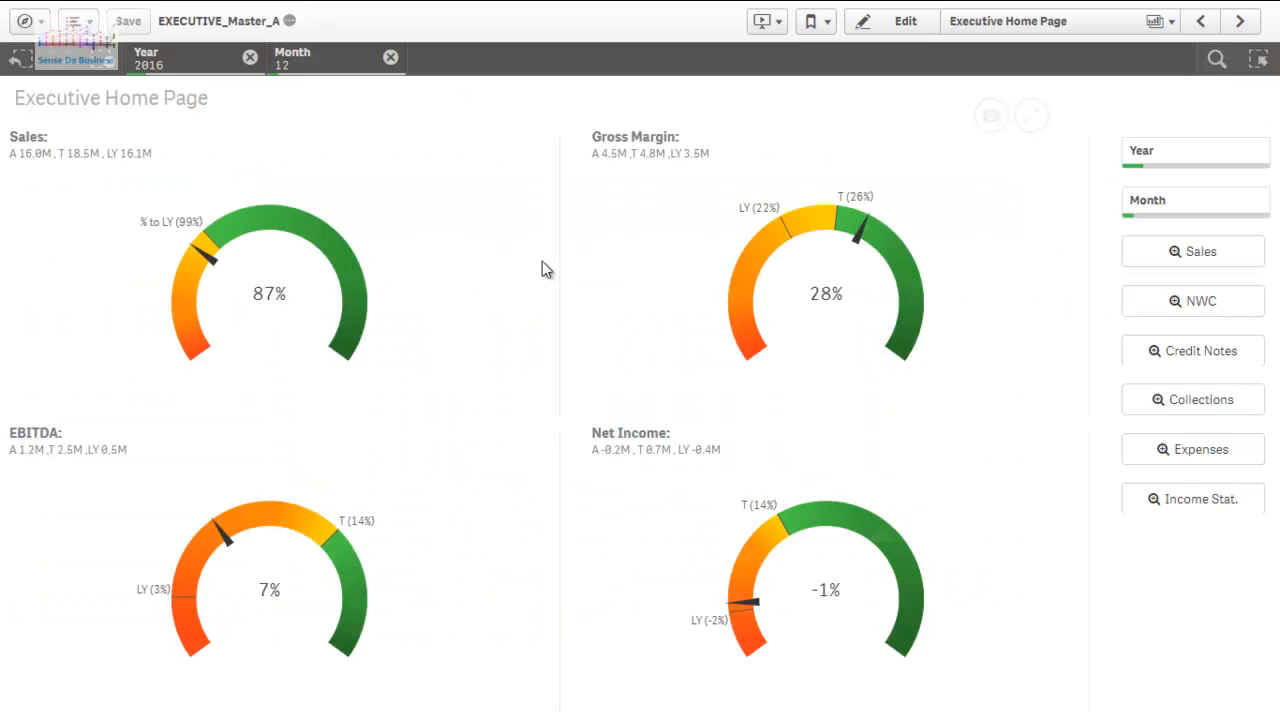
On the Executive Home Page, set the Month filter to 1, 2 and 3.
click(315, 72)
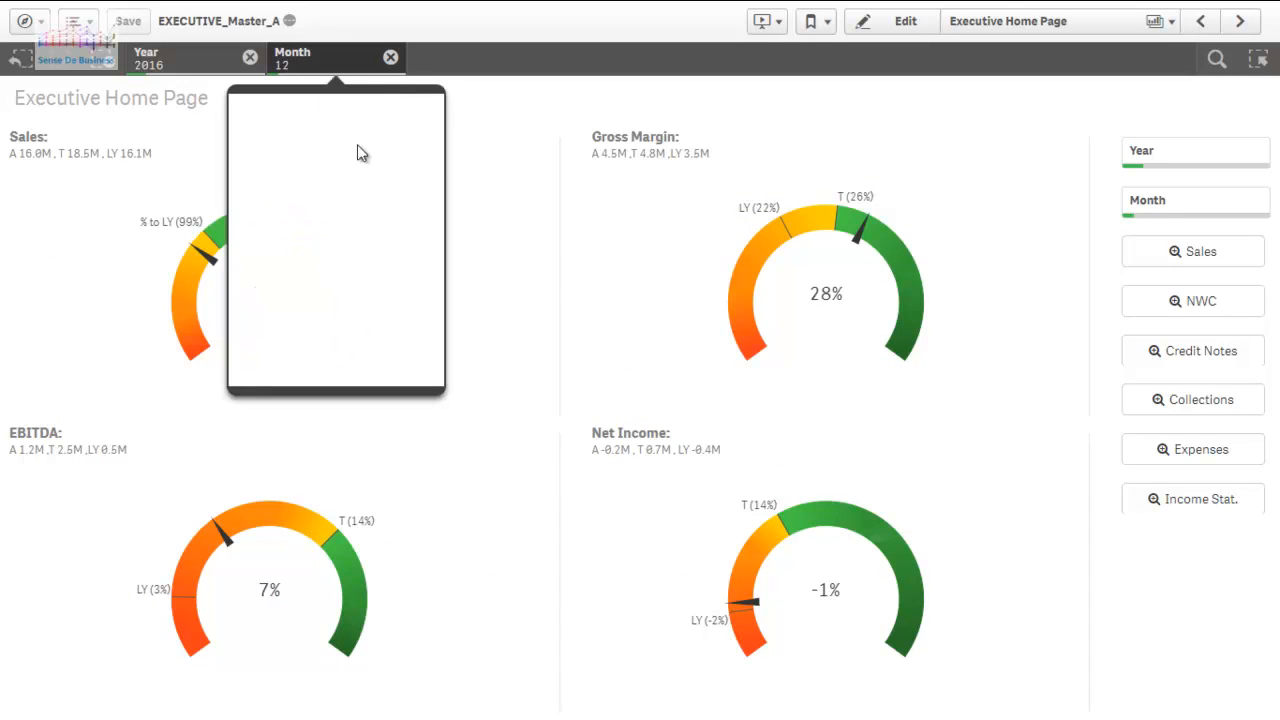
click(377, 198)
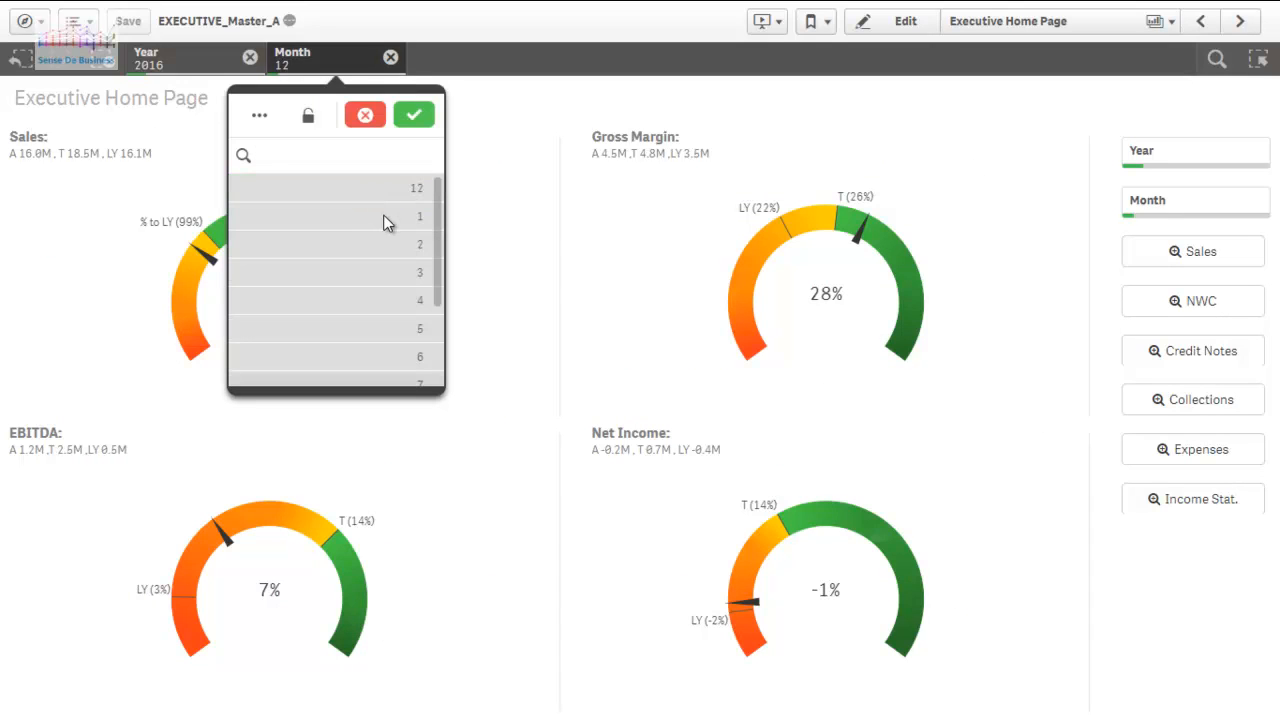
click(383, 216)
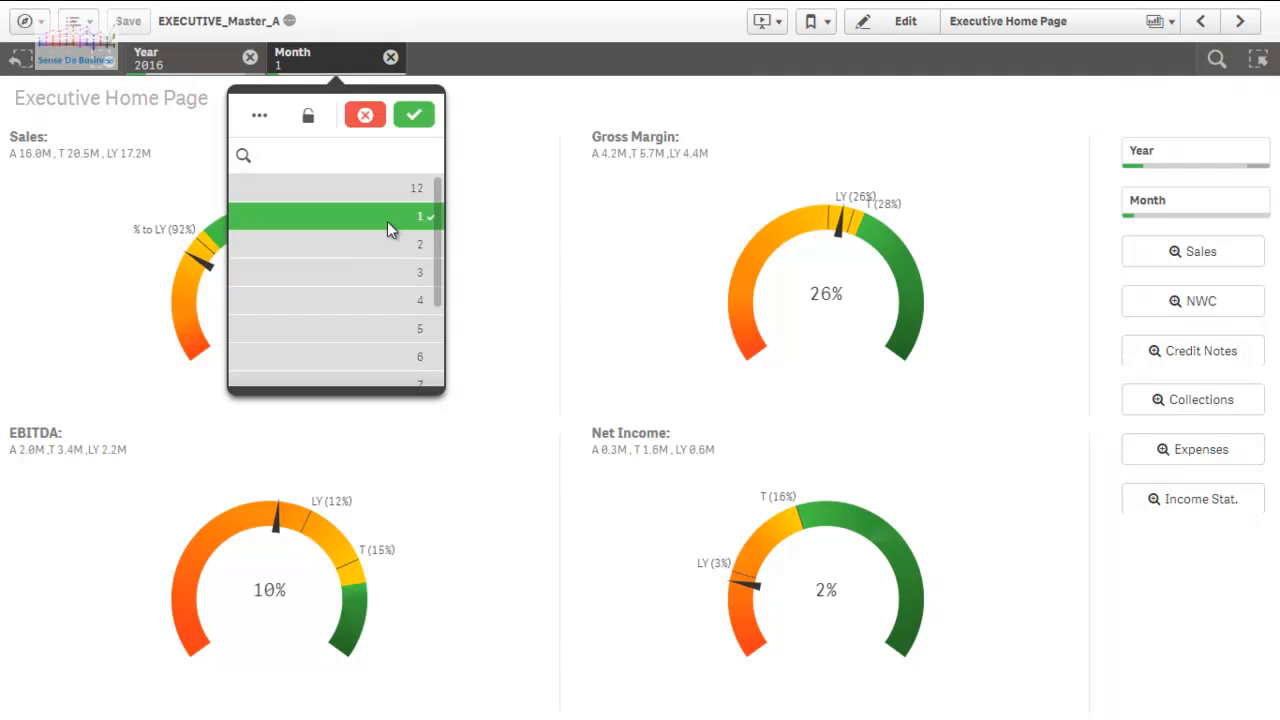
click(389, 229)
click(387, 246)
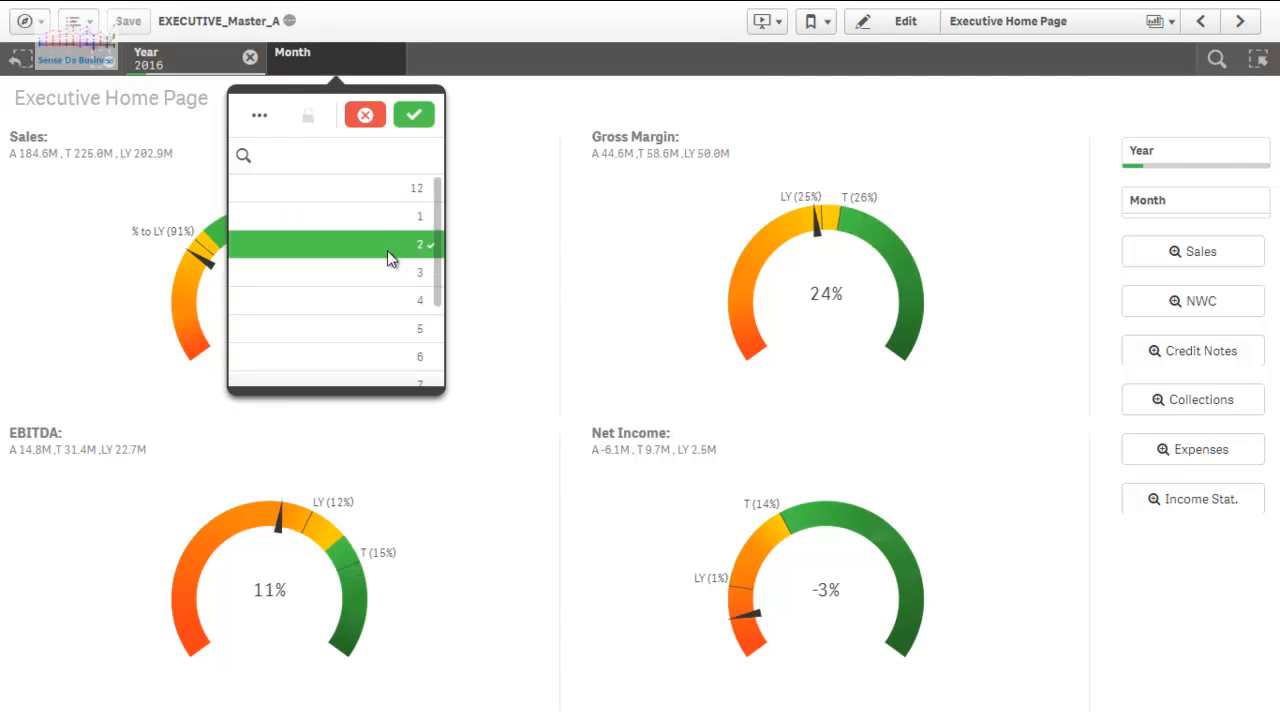
click(392, 266)
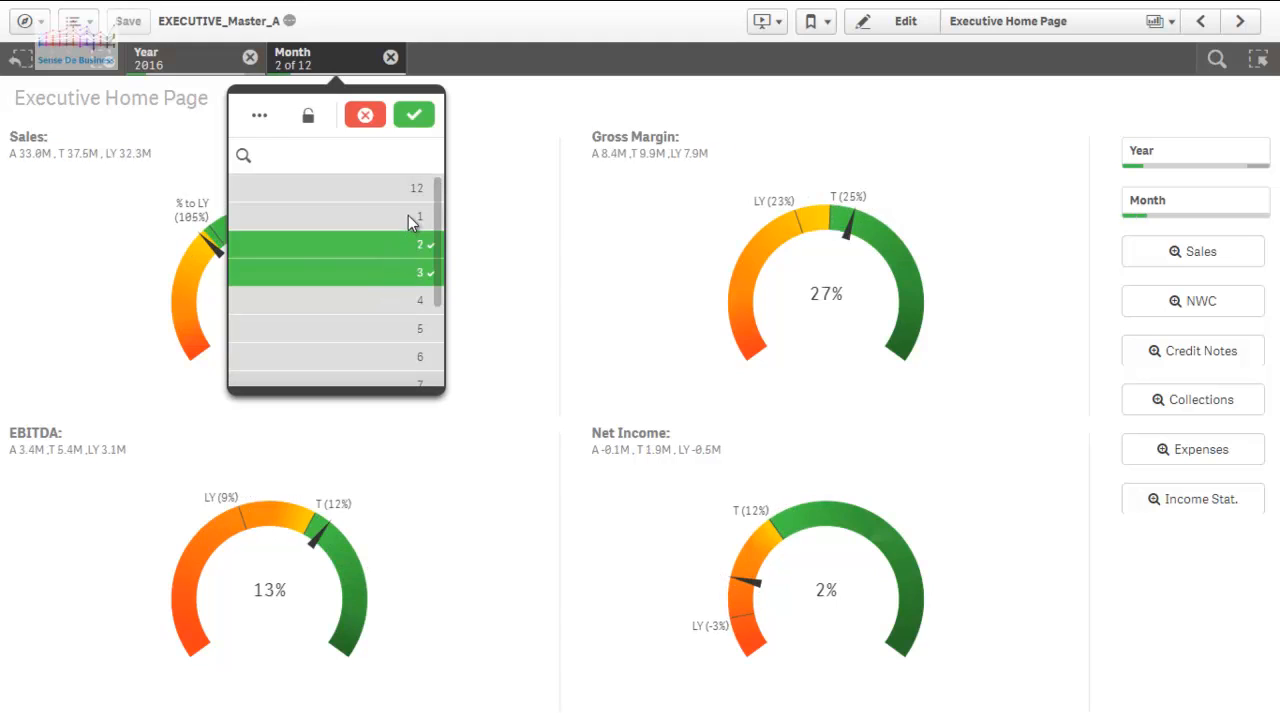
click(408, 215)
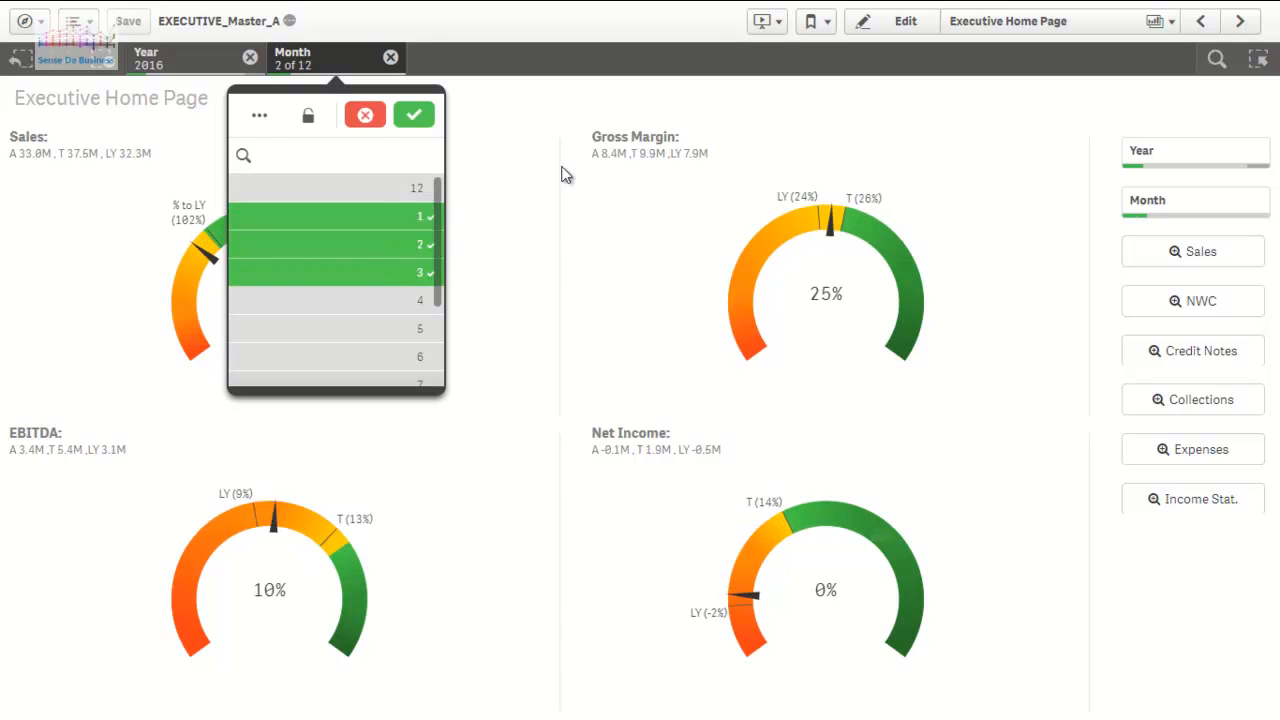
click(650, 108)
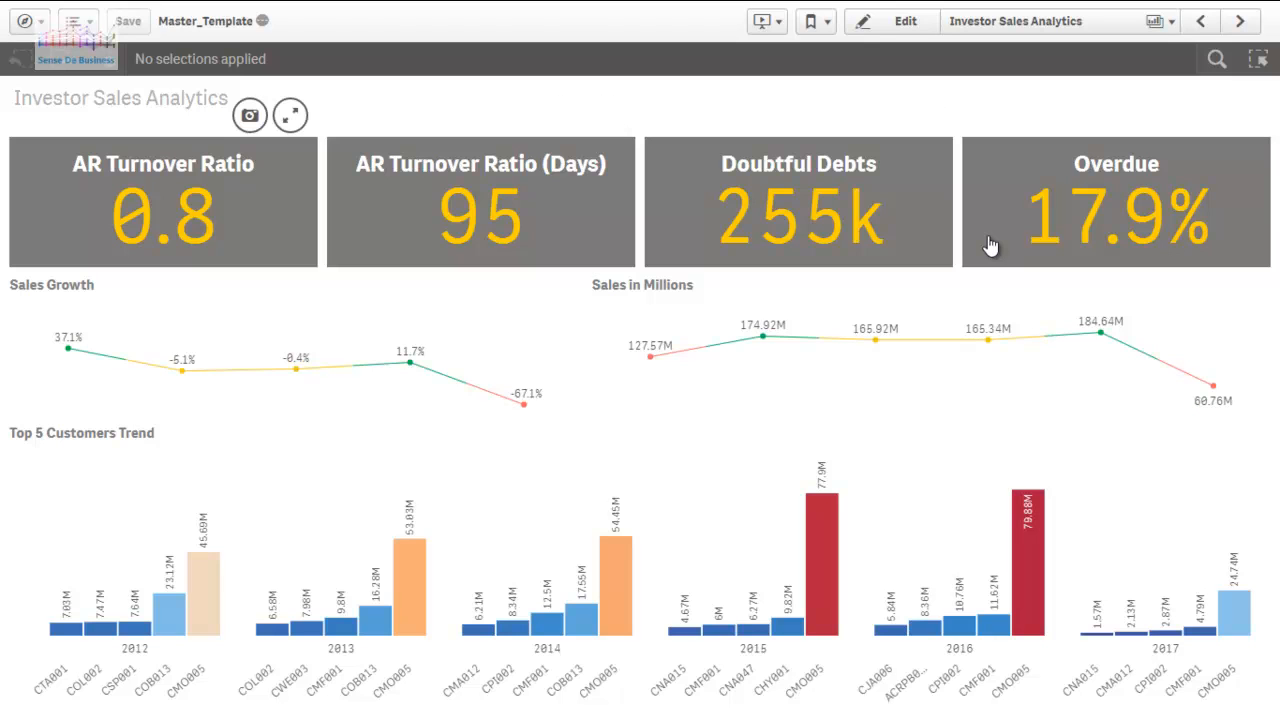
In Master_Template, examine the Actual Vs Target bars for all customers on the Sales Analysis By Customer (SAR) sheet and go to By Region.
click(988, 245)
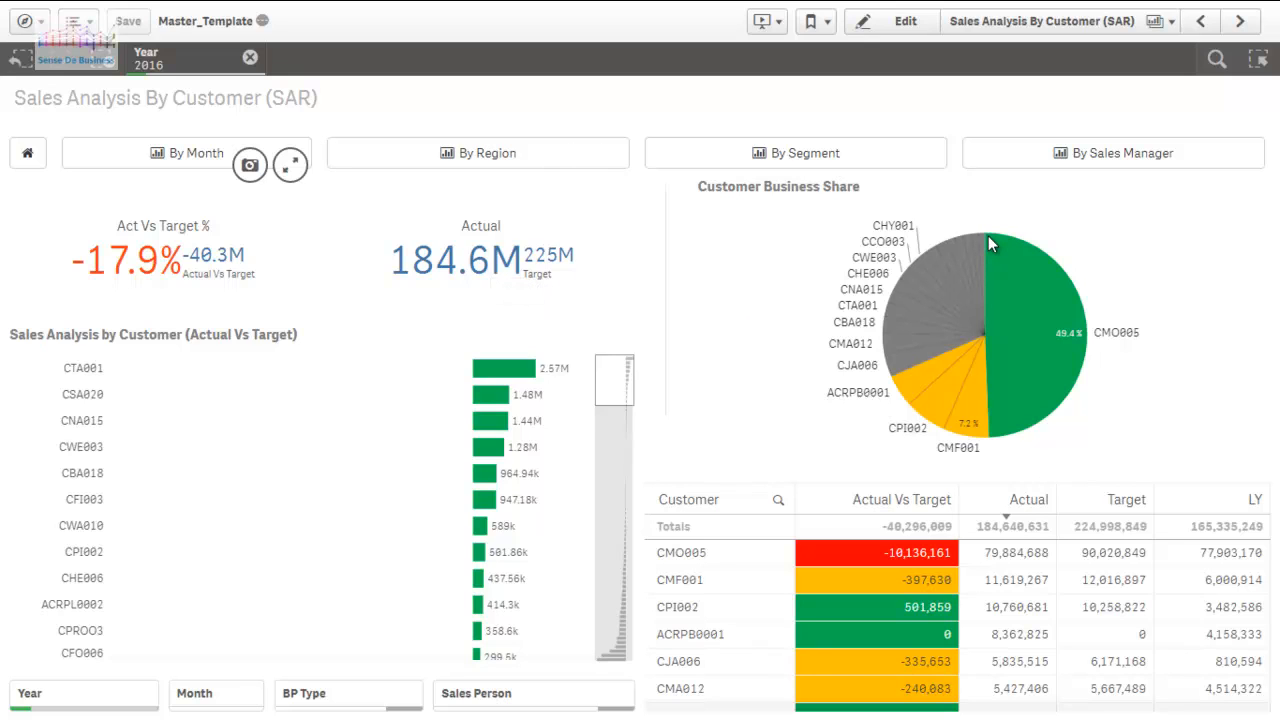
scroll(320, 508, down, 18)
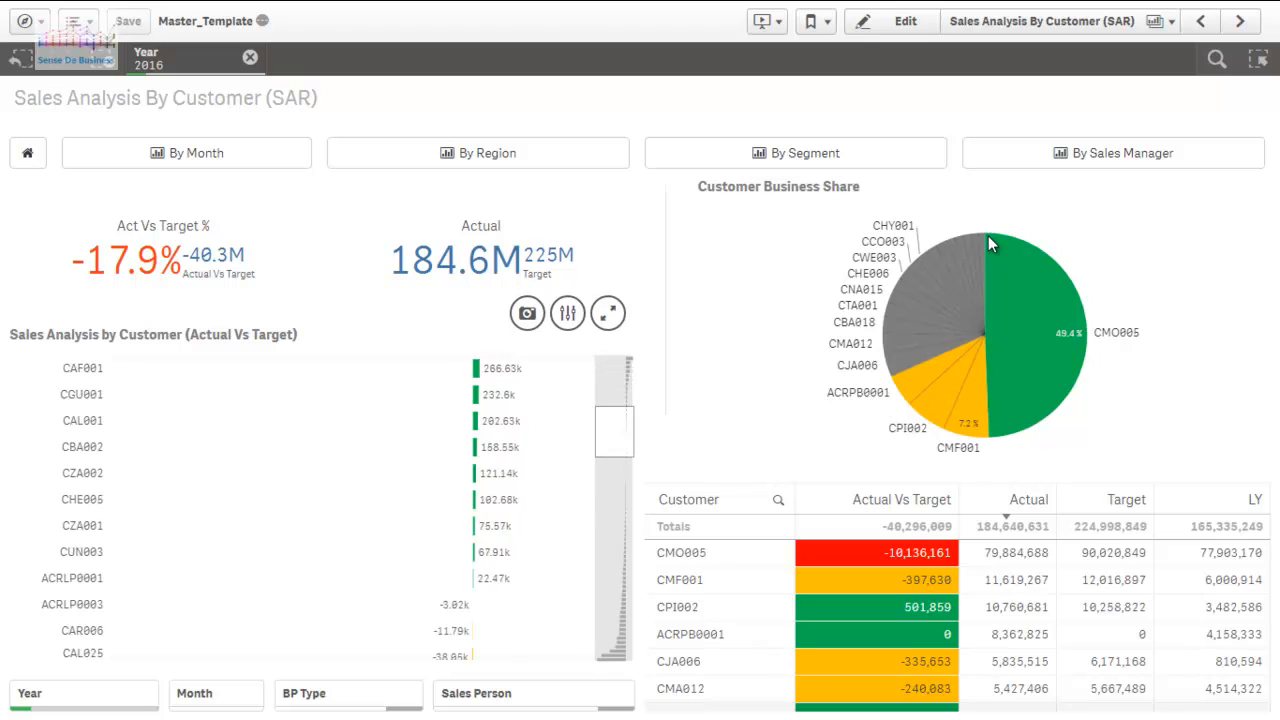
scroll(320, 508, down, 5)
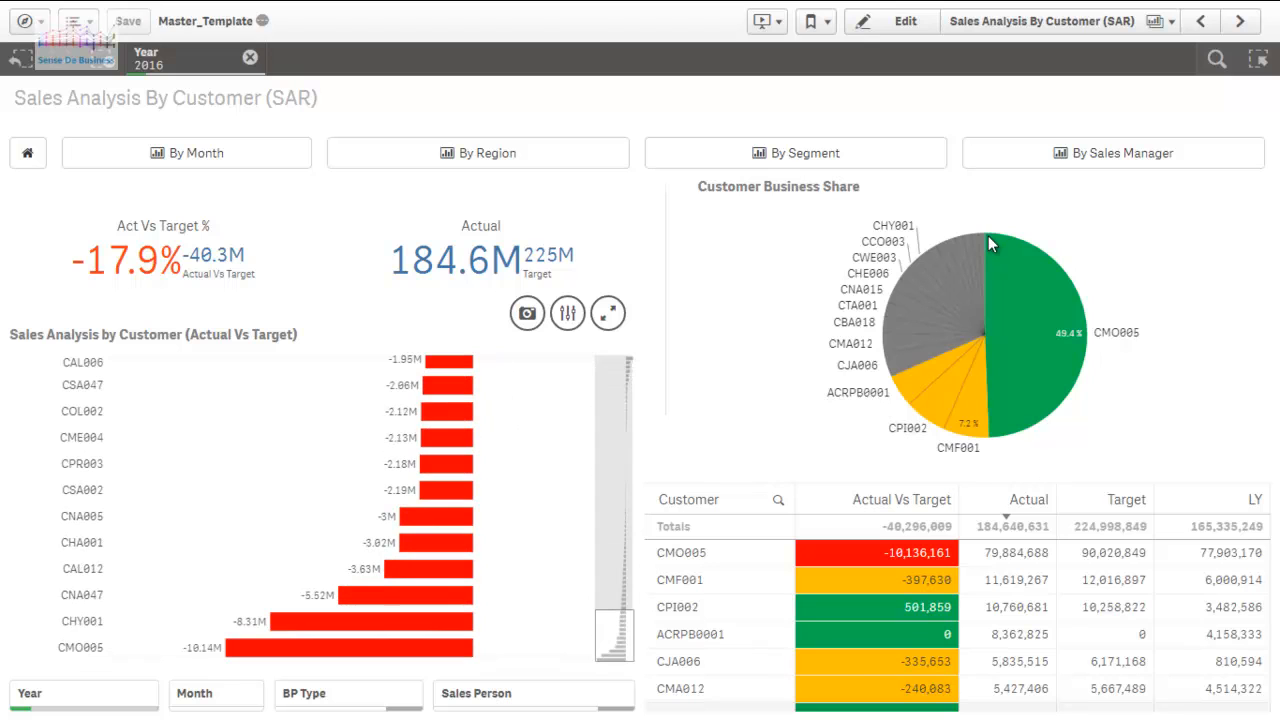
scroll(320, 508, up, 20)
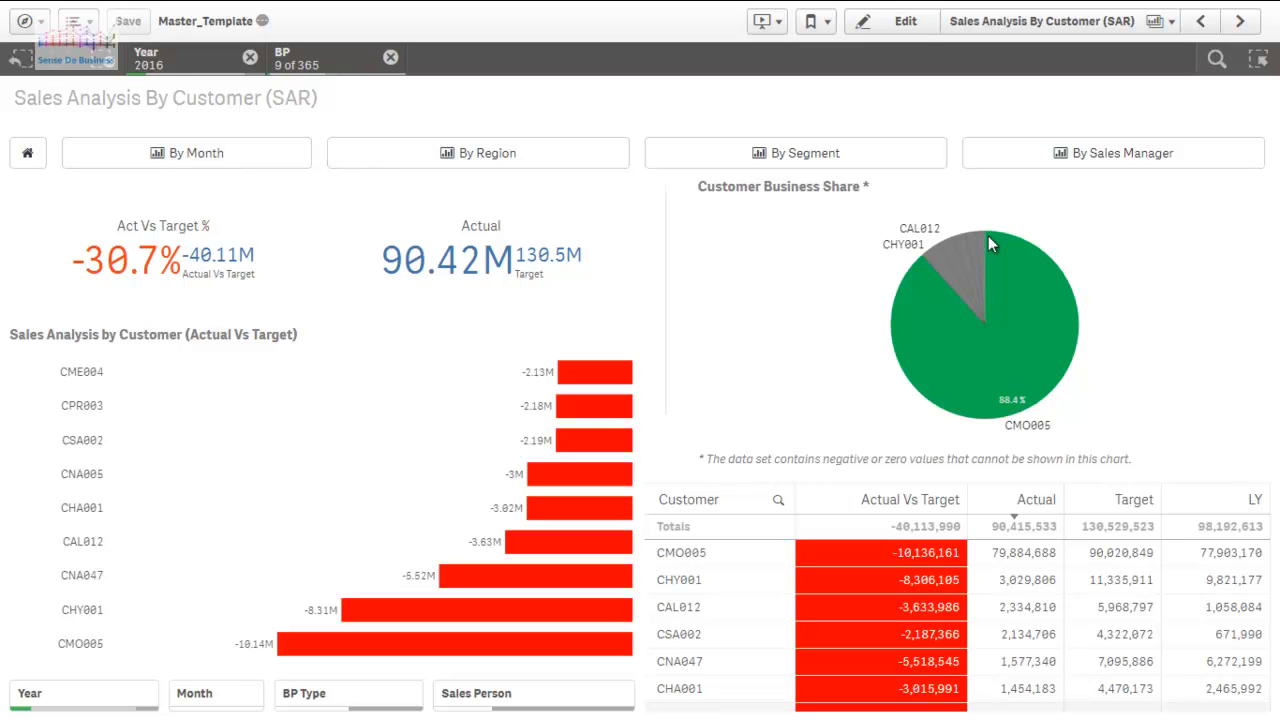
click(487, 153)
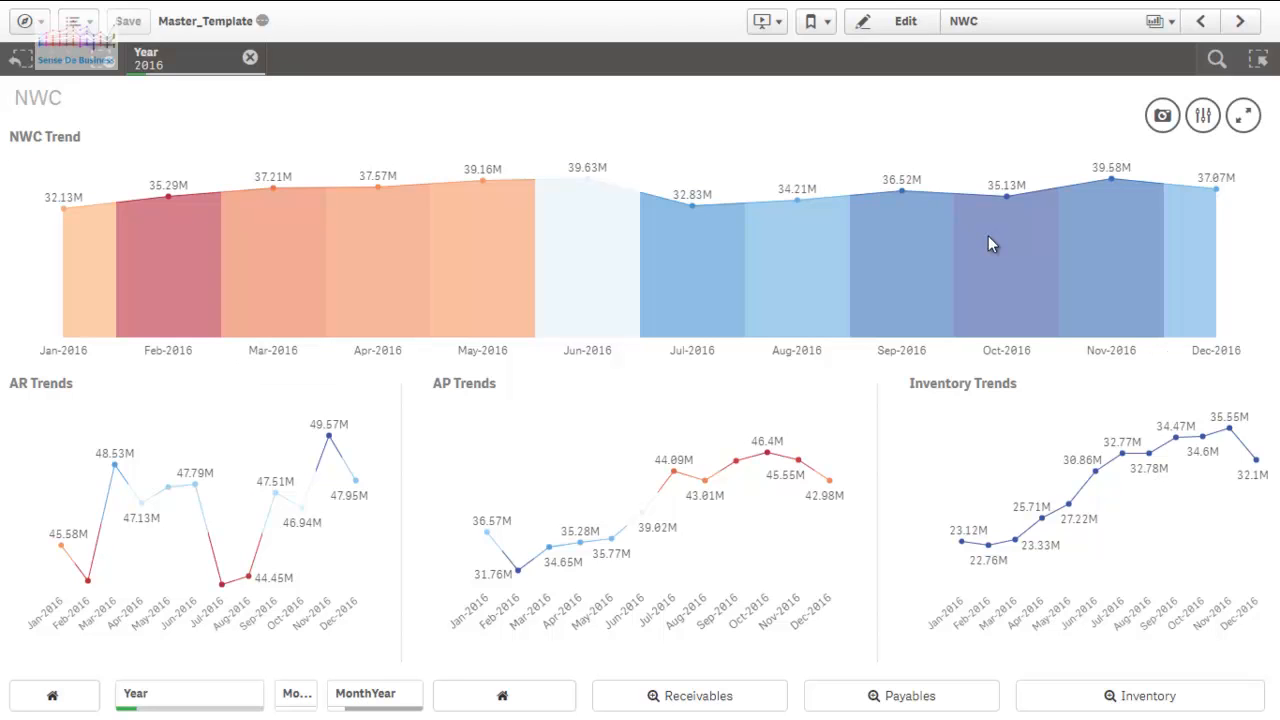
On the NWC sheet, select Nov-2016 in the NWC Trend and open the Receivables analysis.
click(990, 245)
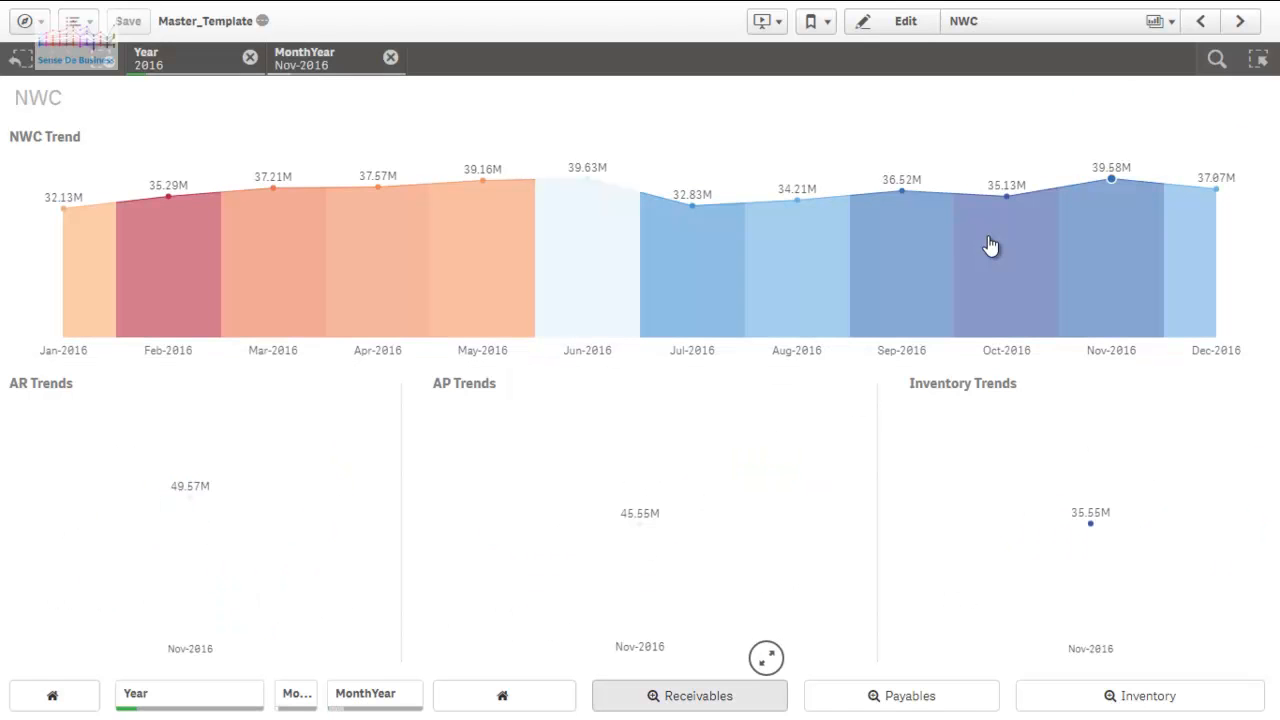
click(690, 696)
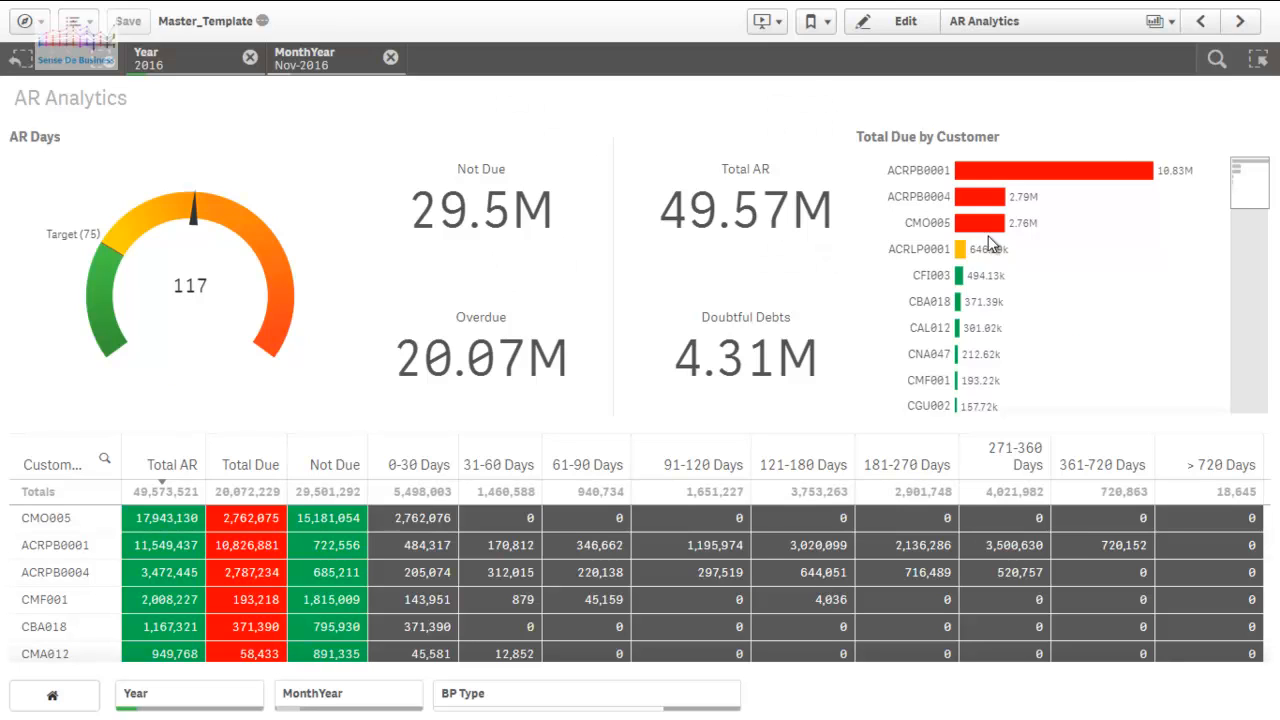
Export the data of the Total Due by Customer chart on the AR Analytics sheet.
mouse_move(990, 245)
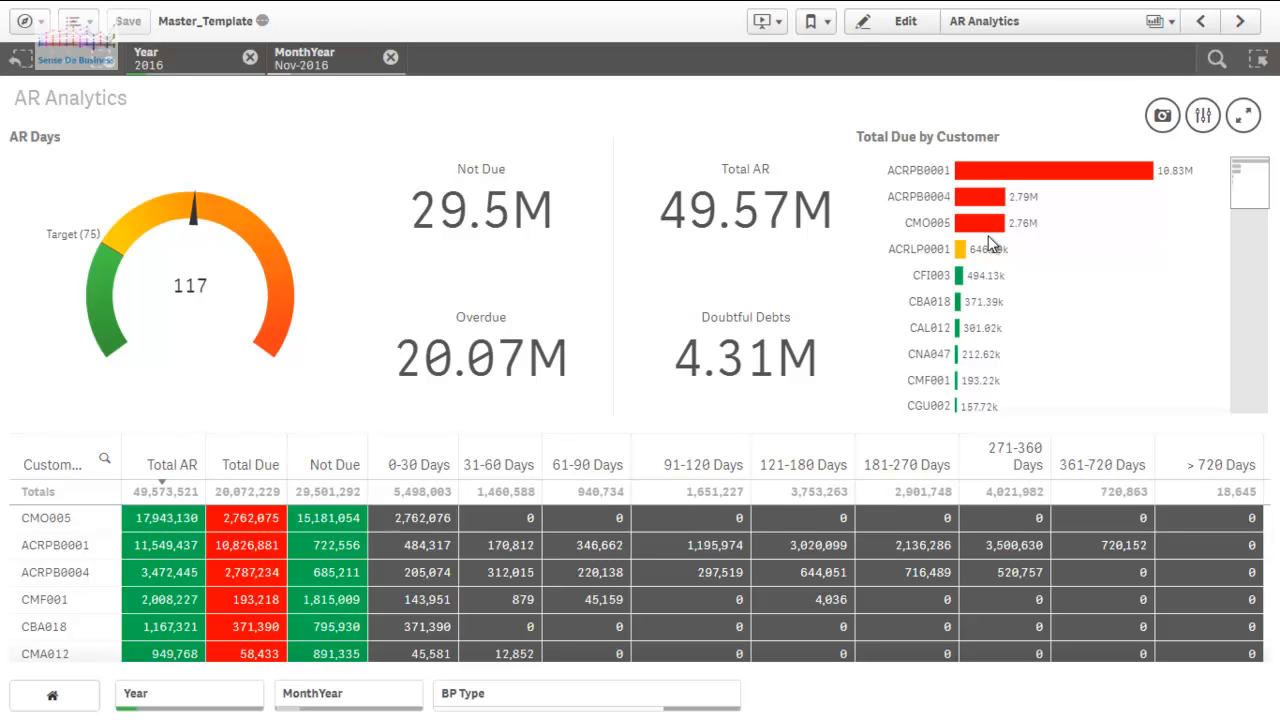
right_click(988, 238)
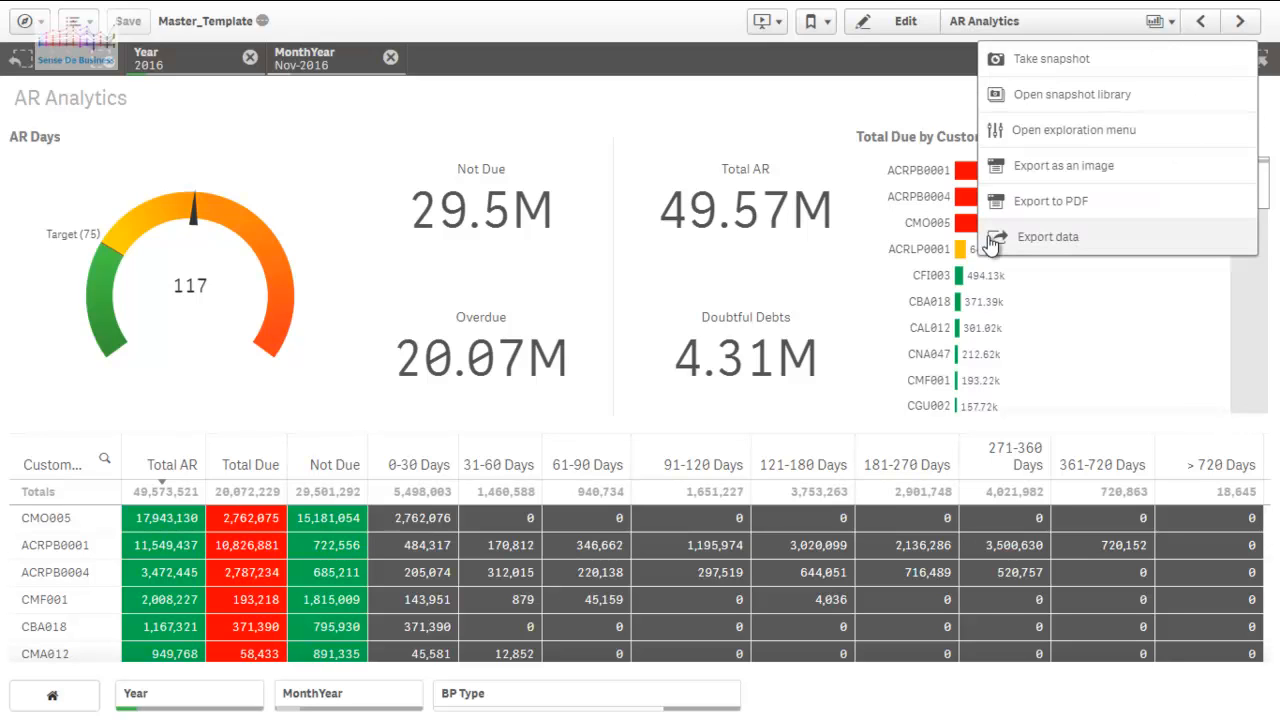
click(991, 240)
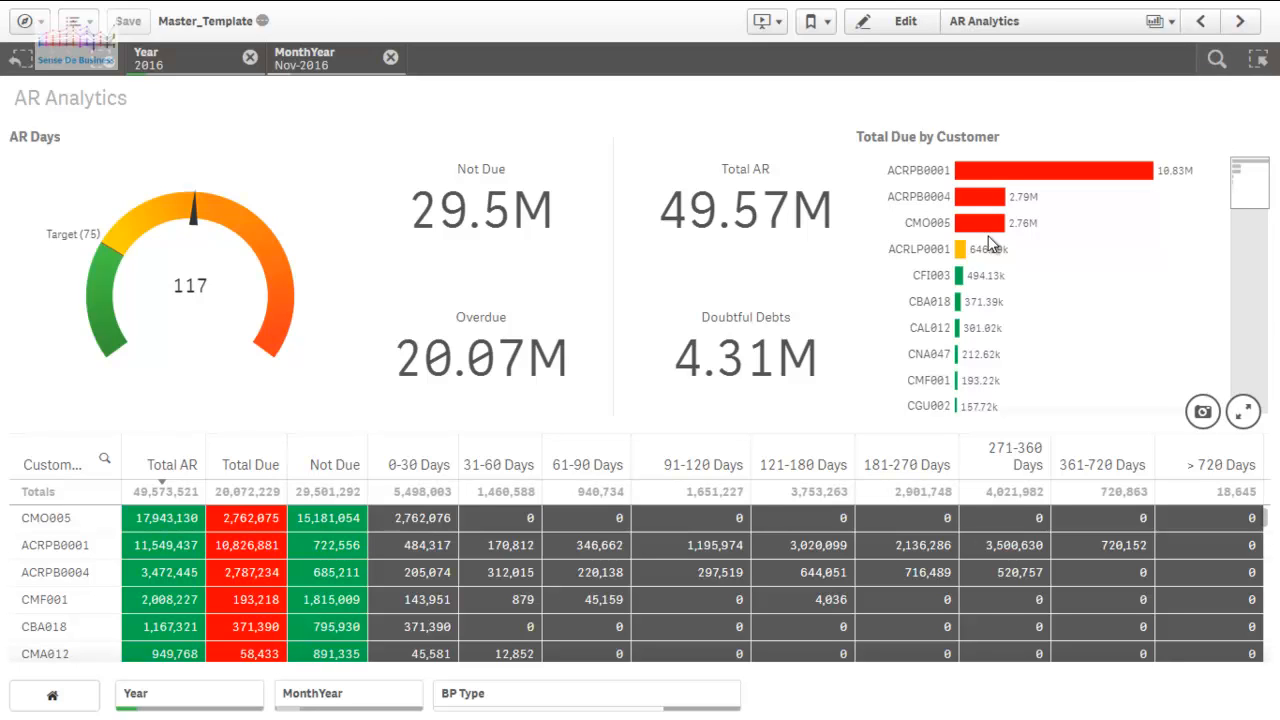
Filter the AR Analytics sheet by BP Type to Domestic and Foreign customers.
click(586, 693)
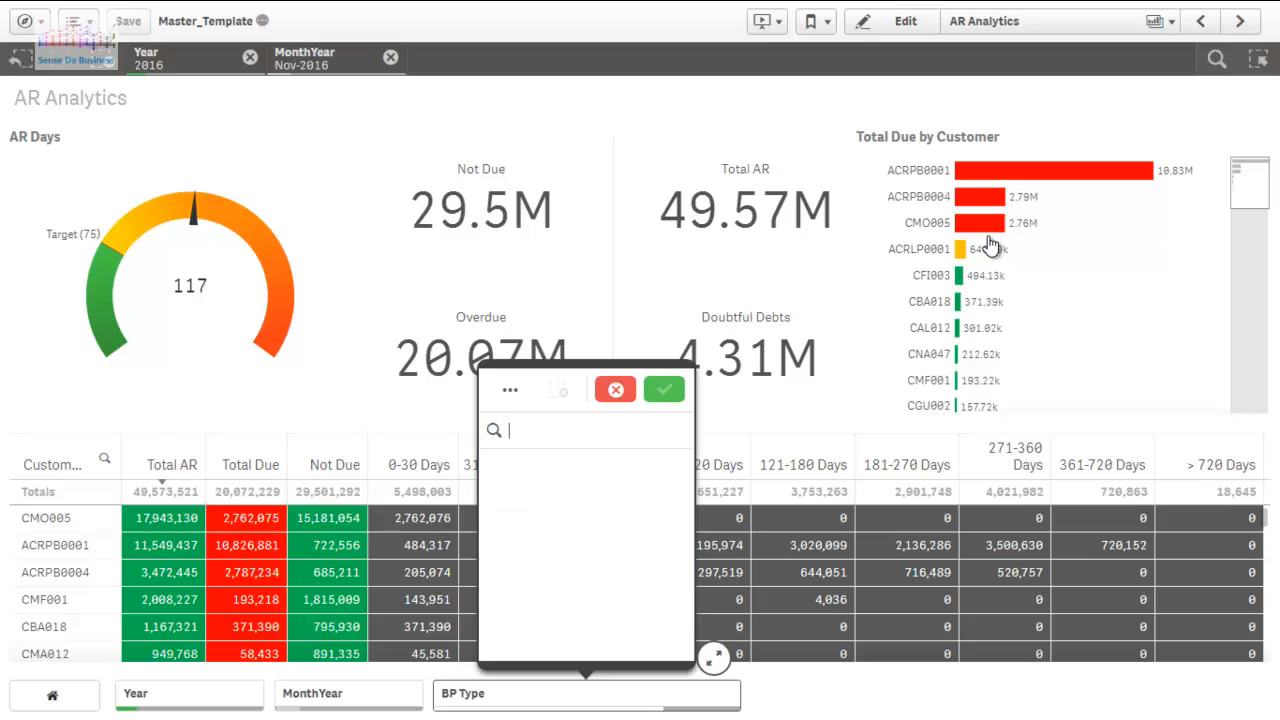
click(586, 463)
click(586, 491)
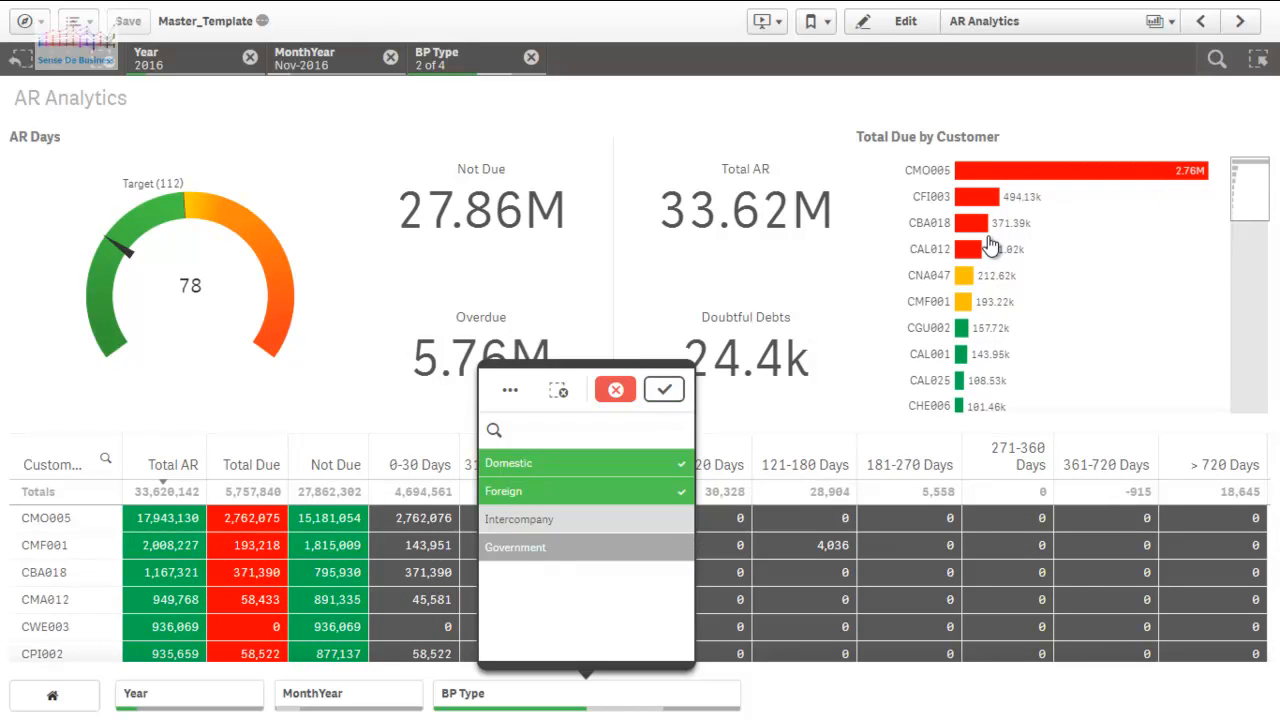
click(664, 389)
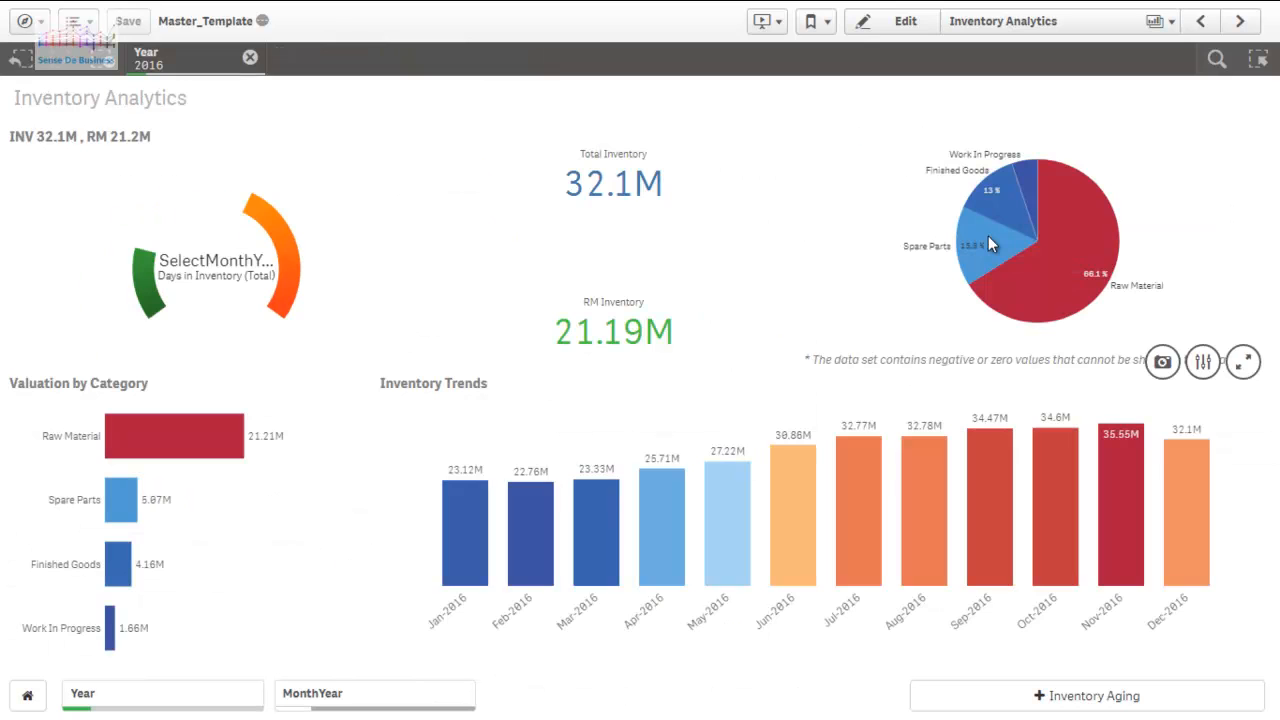
On the Inventory Analytics sheet, compare the valuation and days in inventory of Nov-2016 and Jan-2016 through the Inventory Trends chart.
click(1120, 505)
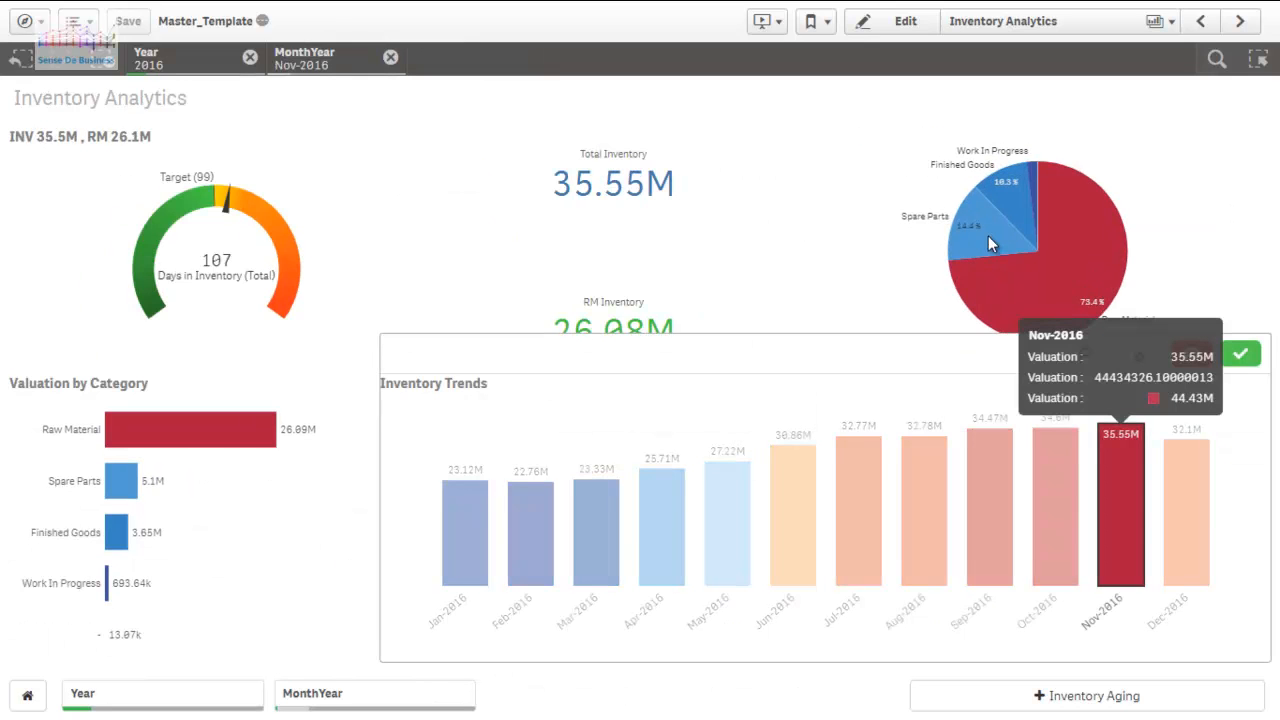
click(1120, 505)
click(465, 533)
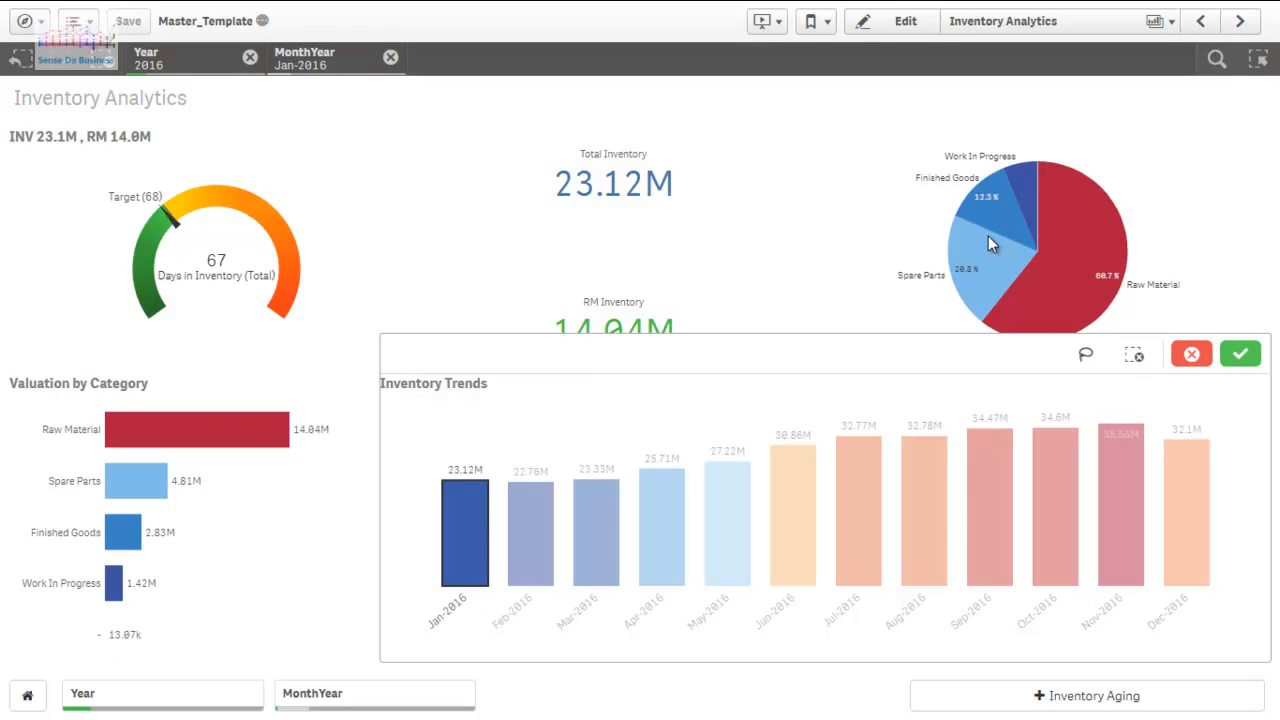
click(1120, 505)
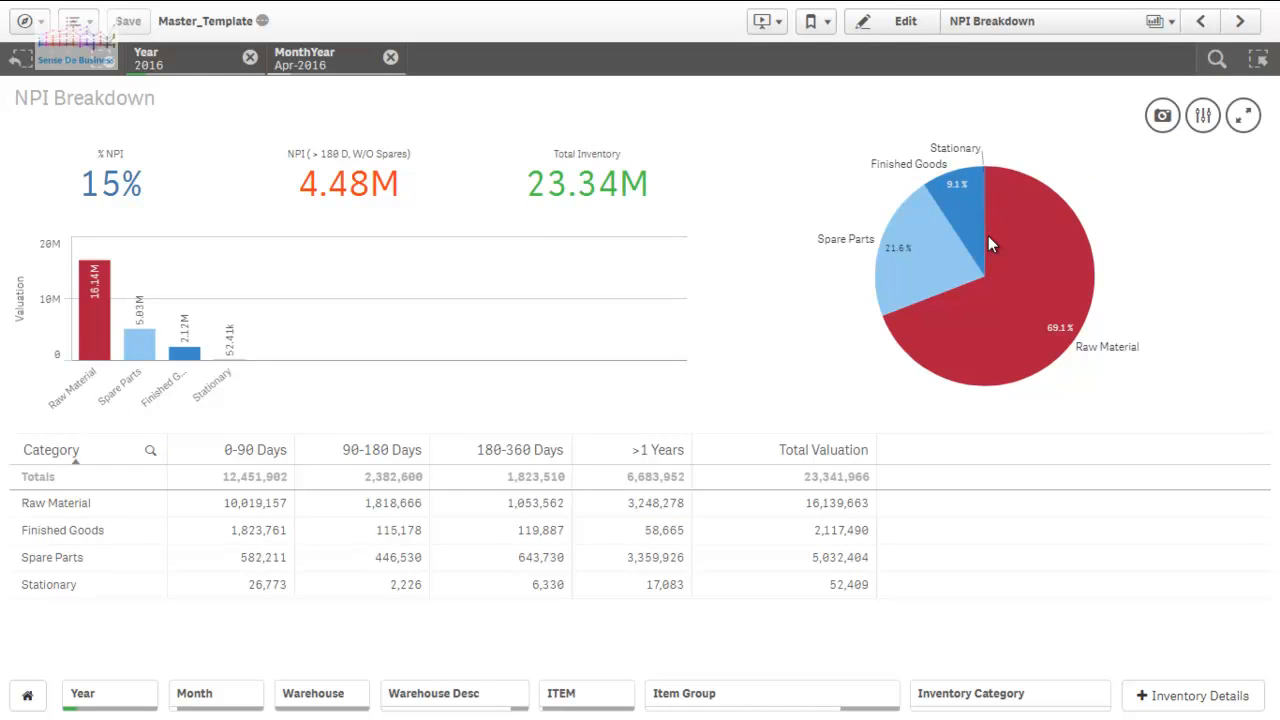
On the NPI Breakdown sheet, filter the inventory category to Raw Material and select the SBS BOARD item group.
click(990, 244)
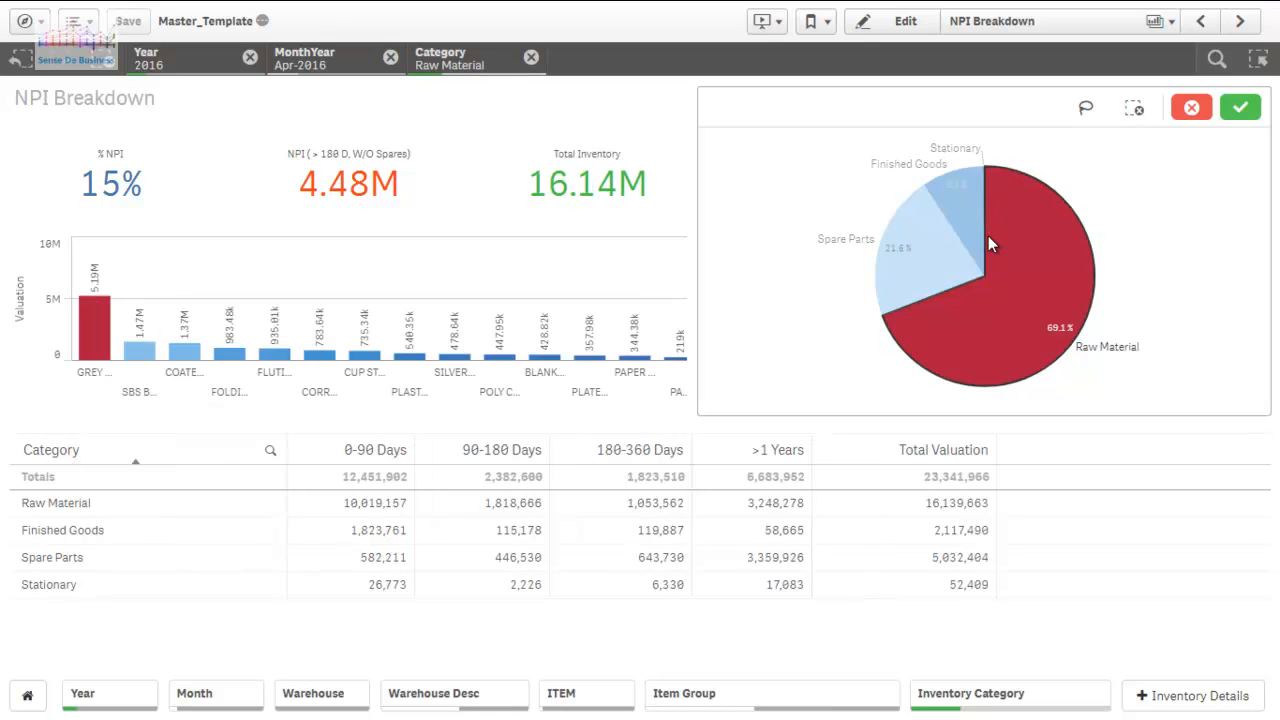
key(Return)
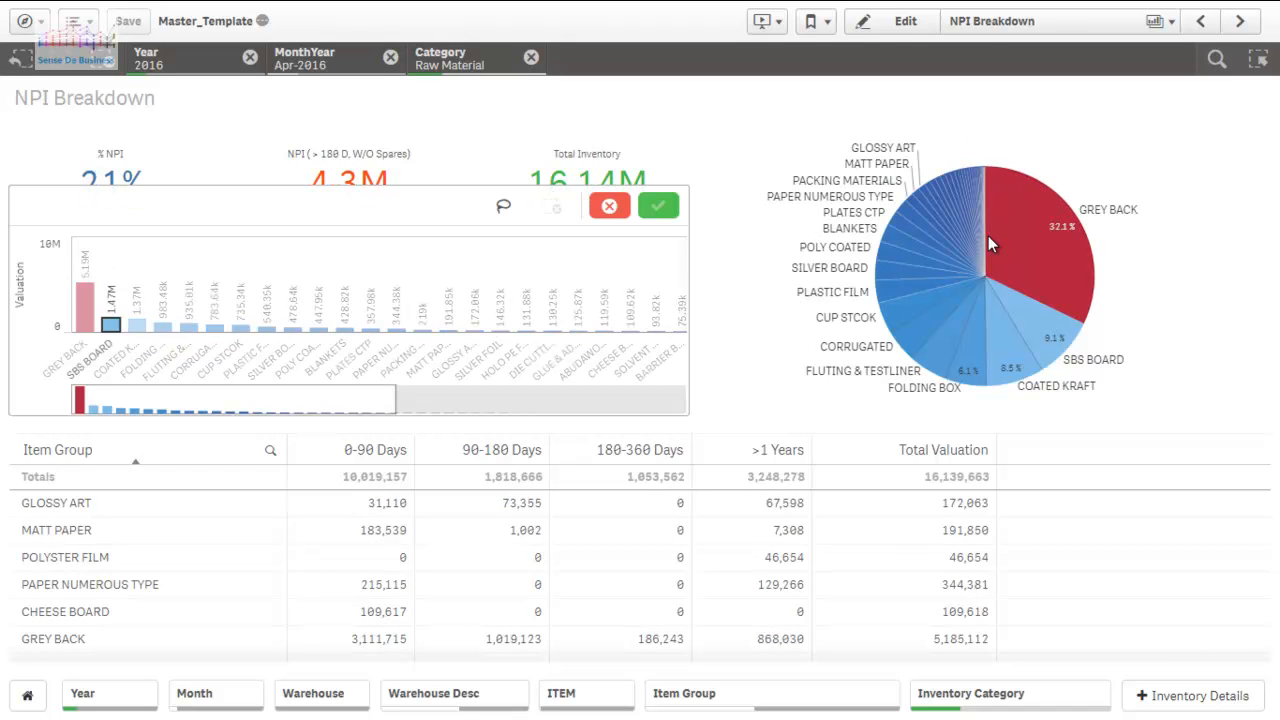
key(Return)
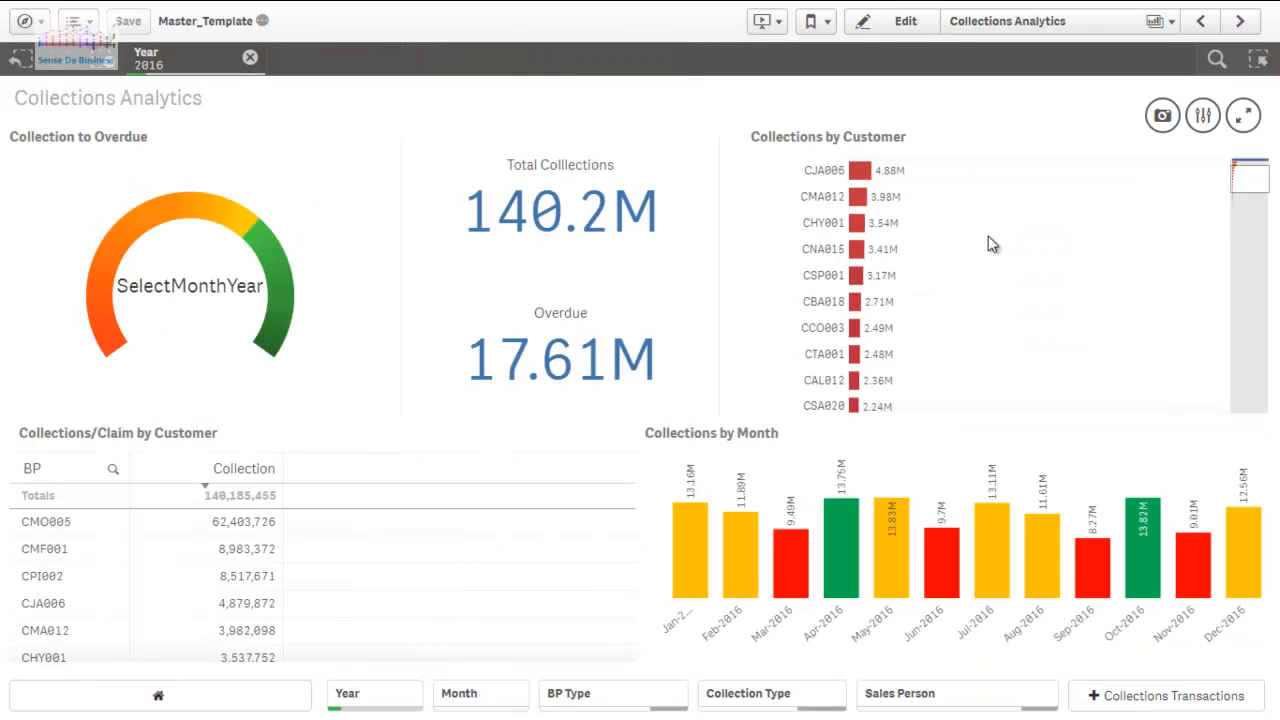
On the Collections Analytics sheet, examine the smaller customers in the Collections by Customer chart.
scroll(992, 245, down, 4)
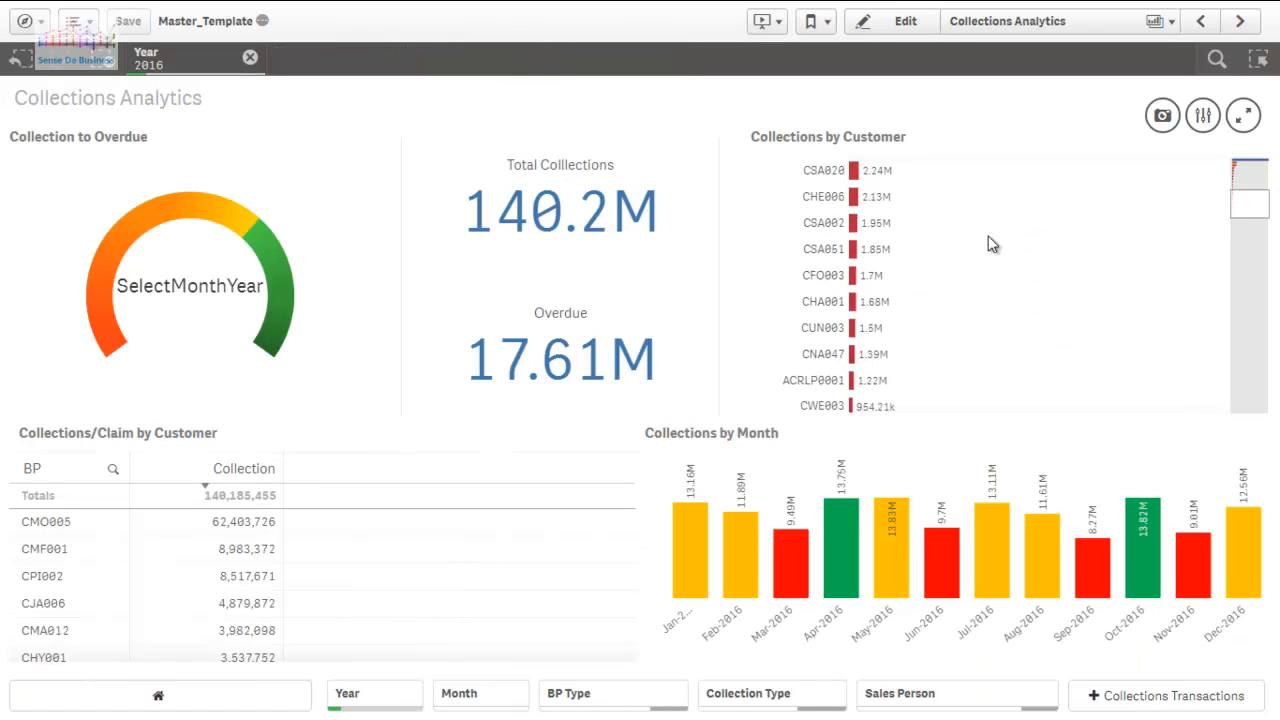
scroll(992, 245, up, 5)
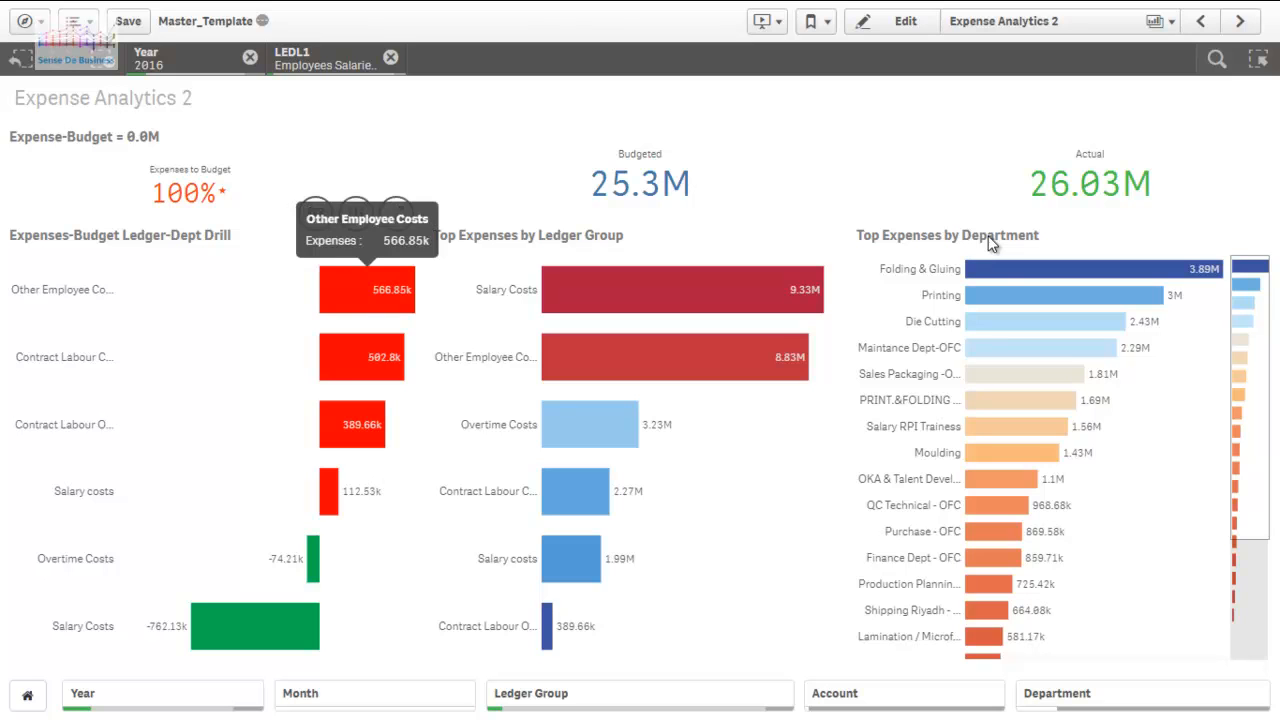
On the Expense Analytics 2 sheet, drill into Other Employee Costs and examine its top expenses by department.
click(367, 289)
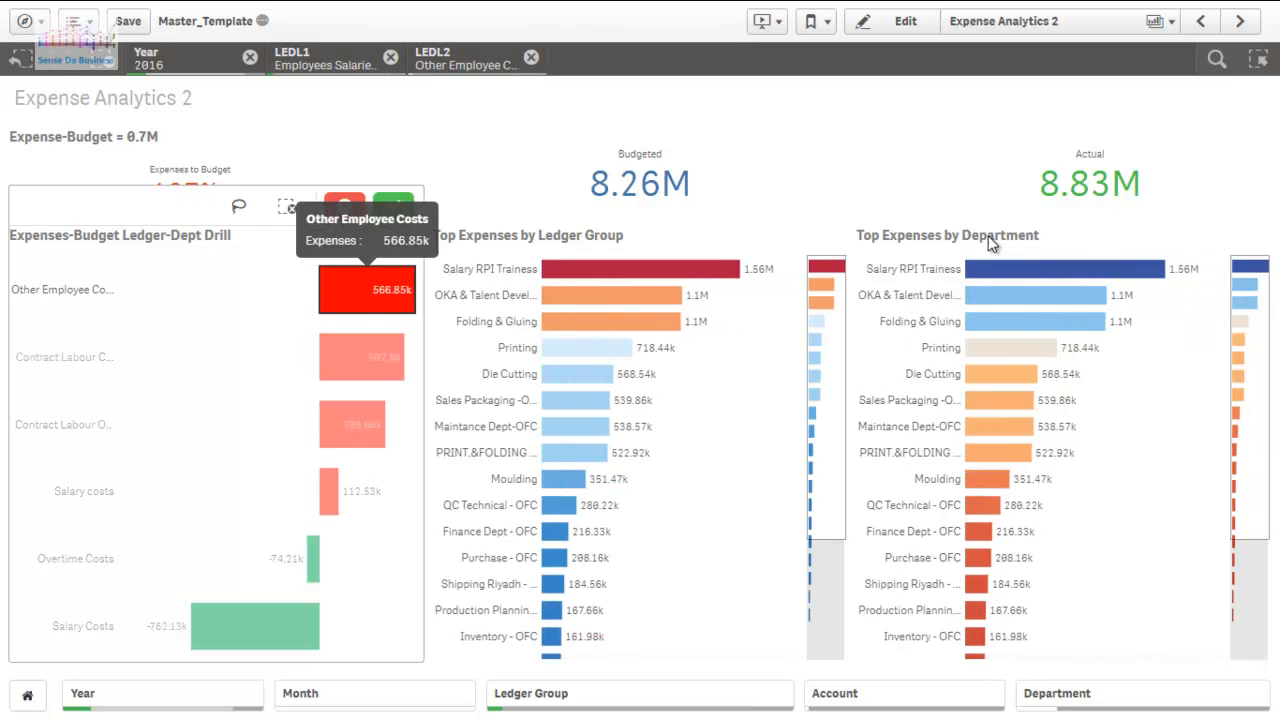
mouse_move(990, 243)
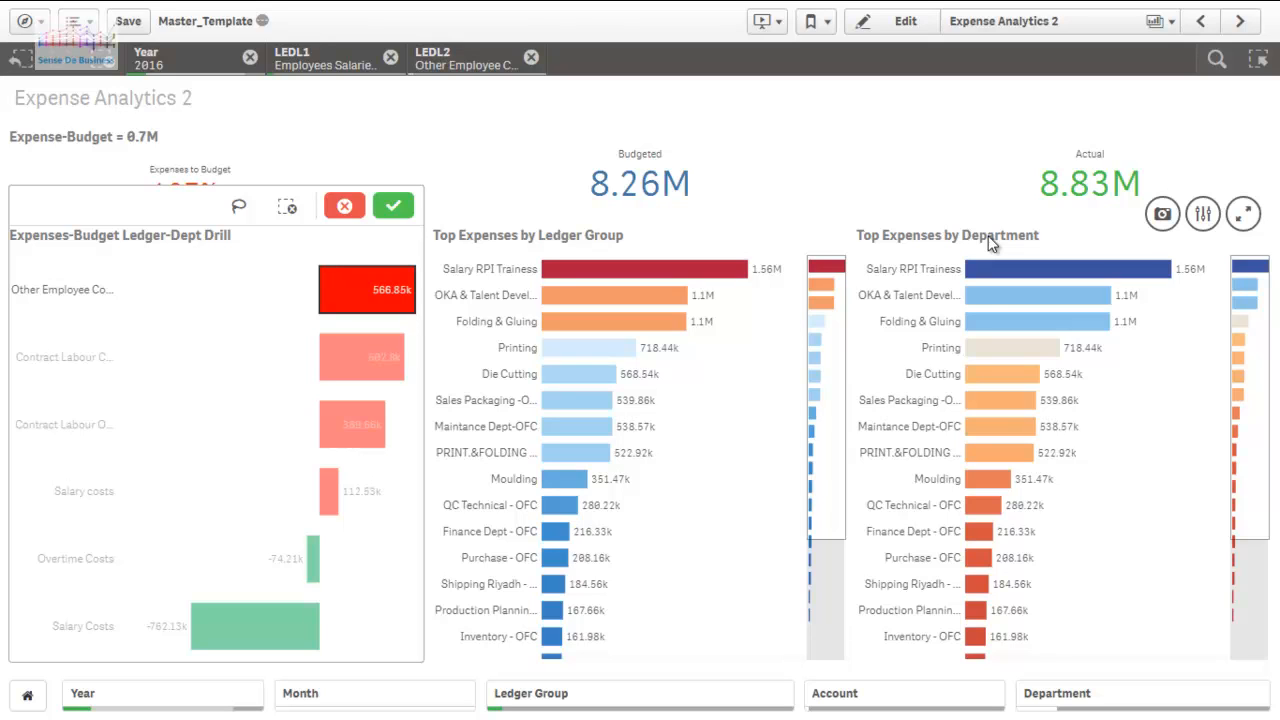
mouse_move(980, 532)
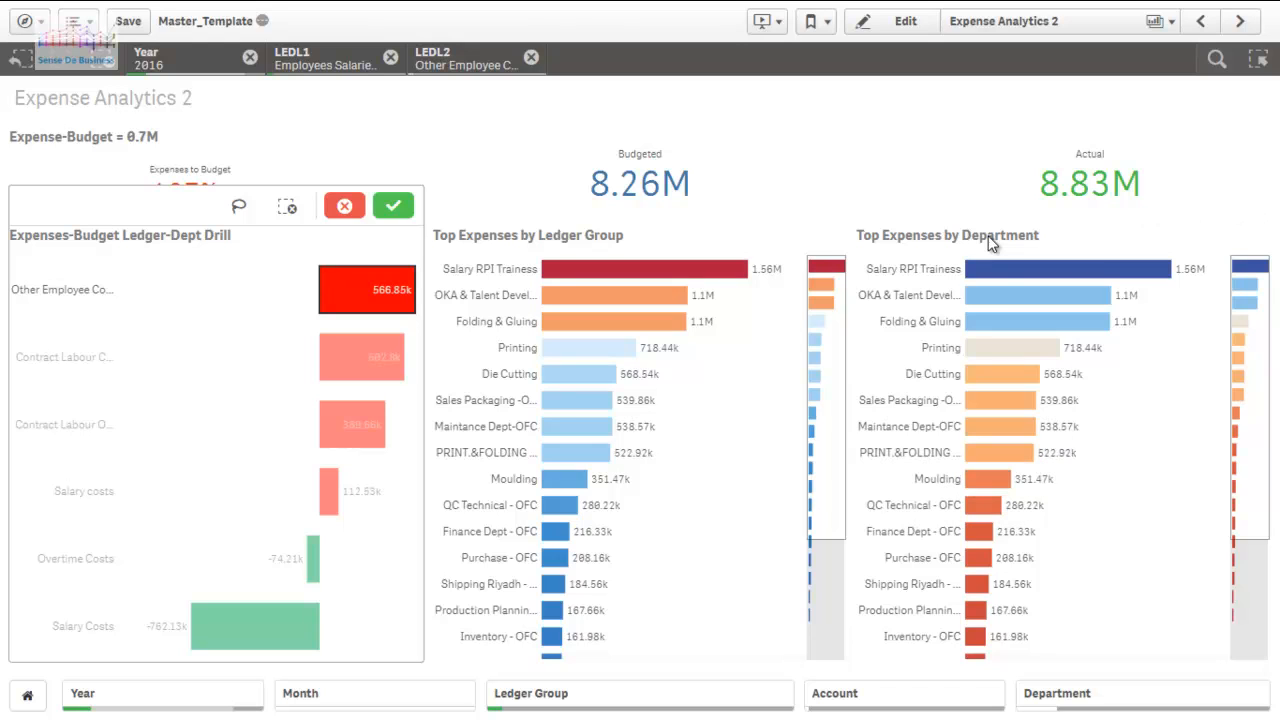
click(988, 245)
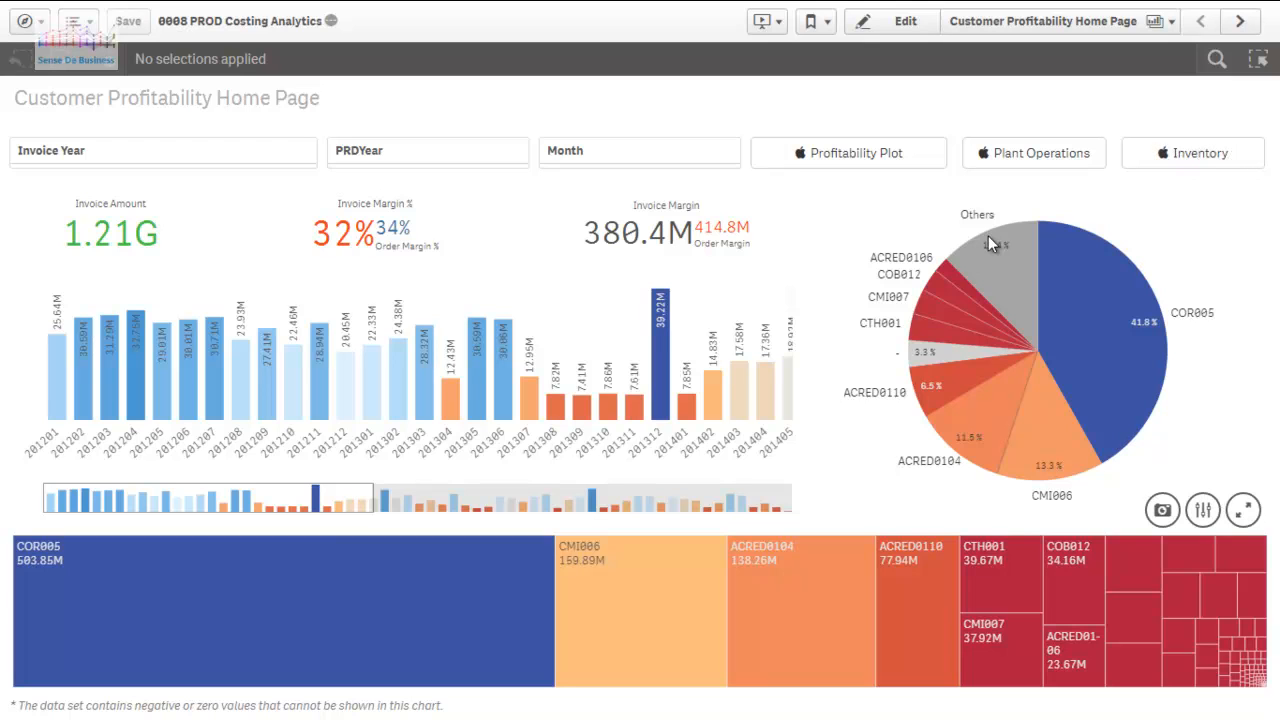
In 0008 PROD Costing Analytics, filter to the third-largest customer in the treemap and open the Profitability Plot.
click(800, 610)
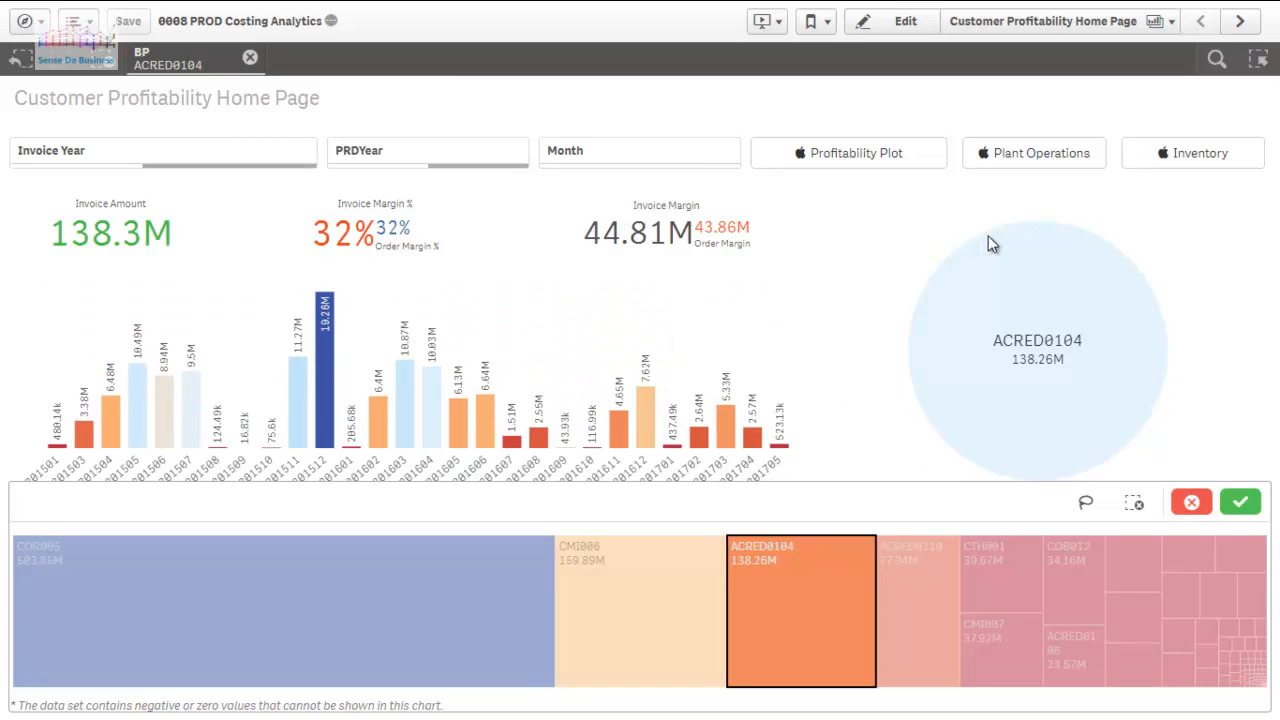
mouse_move(990, 244)
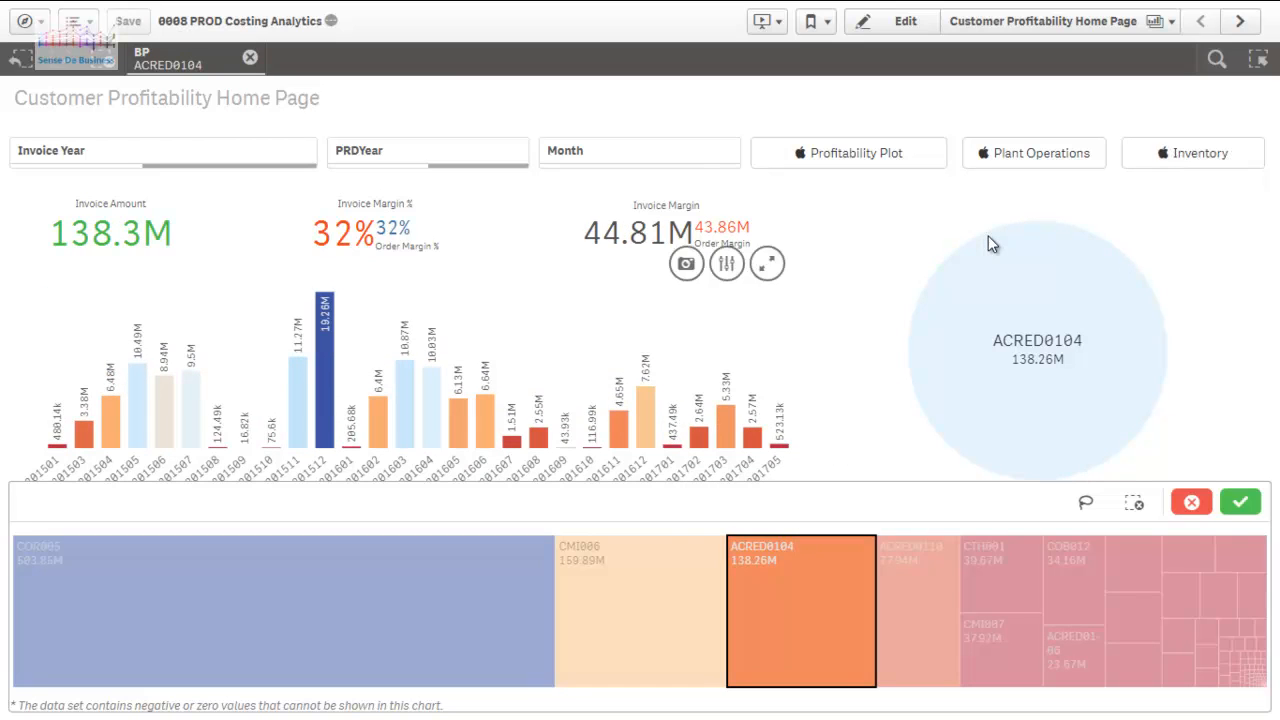
click(990, 244)
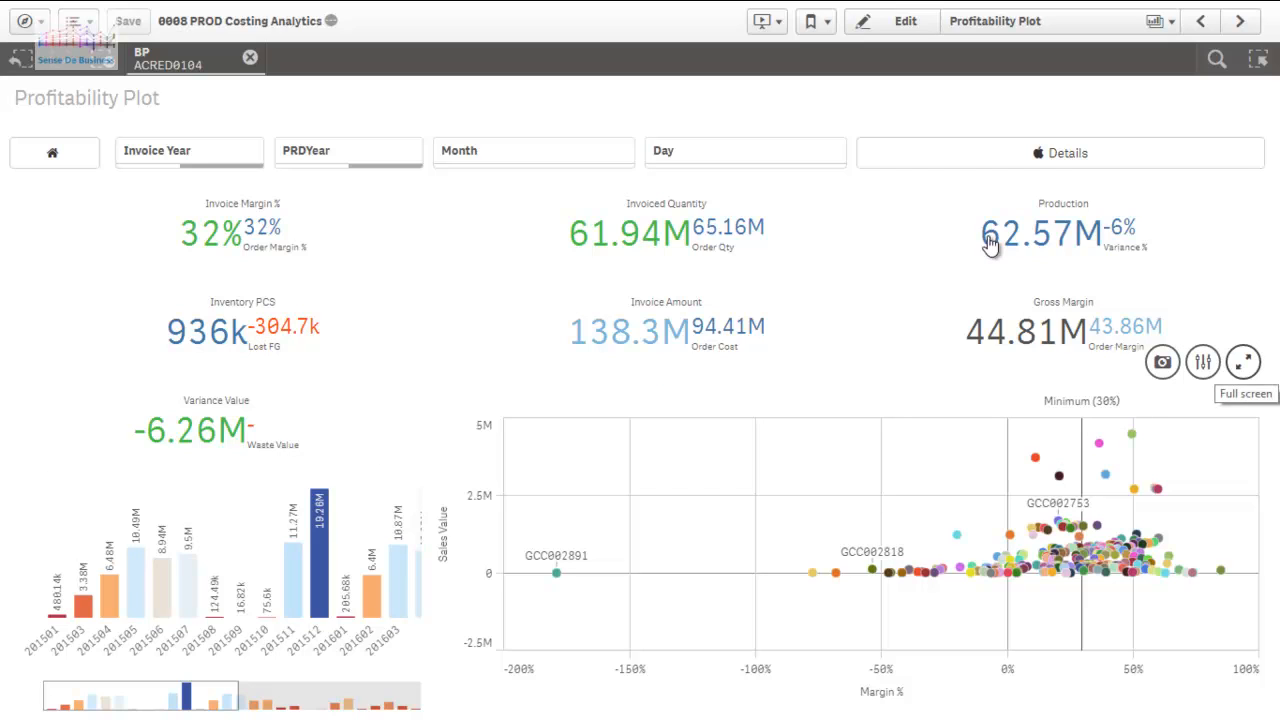
Enlarge the profitability scatter plot and filter to the red sales order at about 15% margin and 1.5M sales value.
click(990, 245)
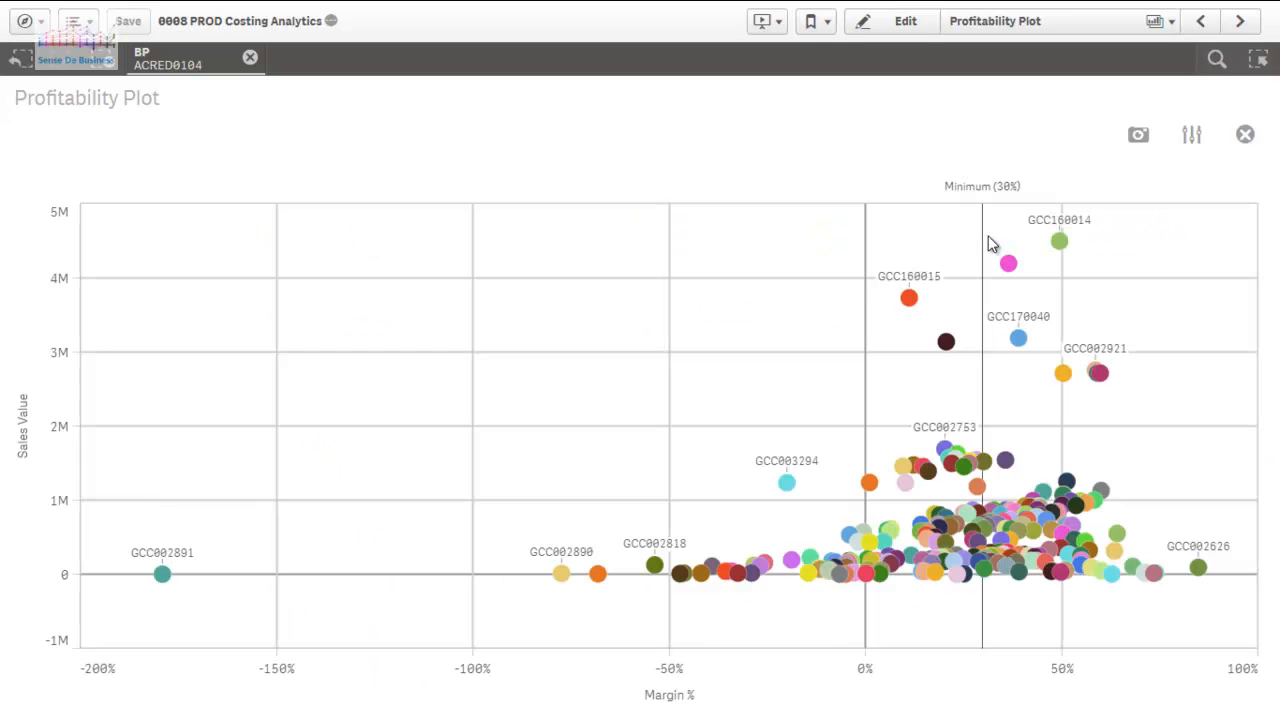
scroll(990, 245, up, 2)
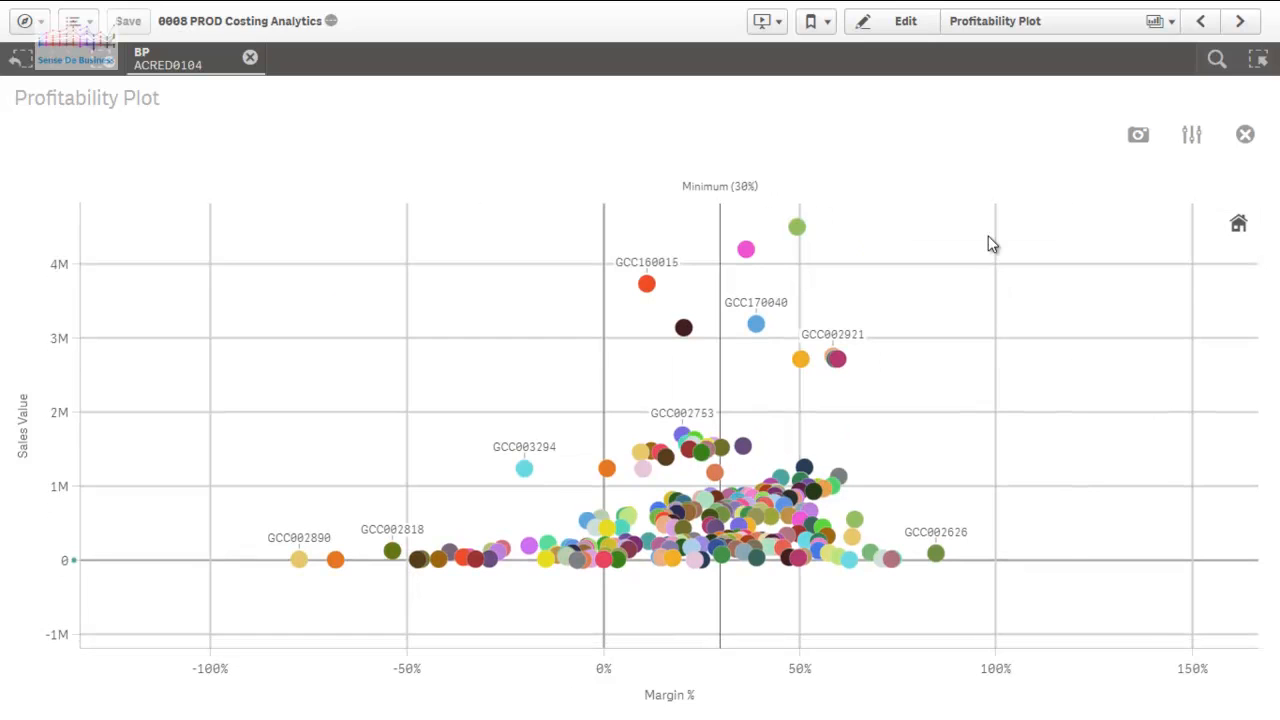
scroll(990, 245, up, 1)
scroll(990, 245, up, 2)
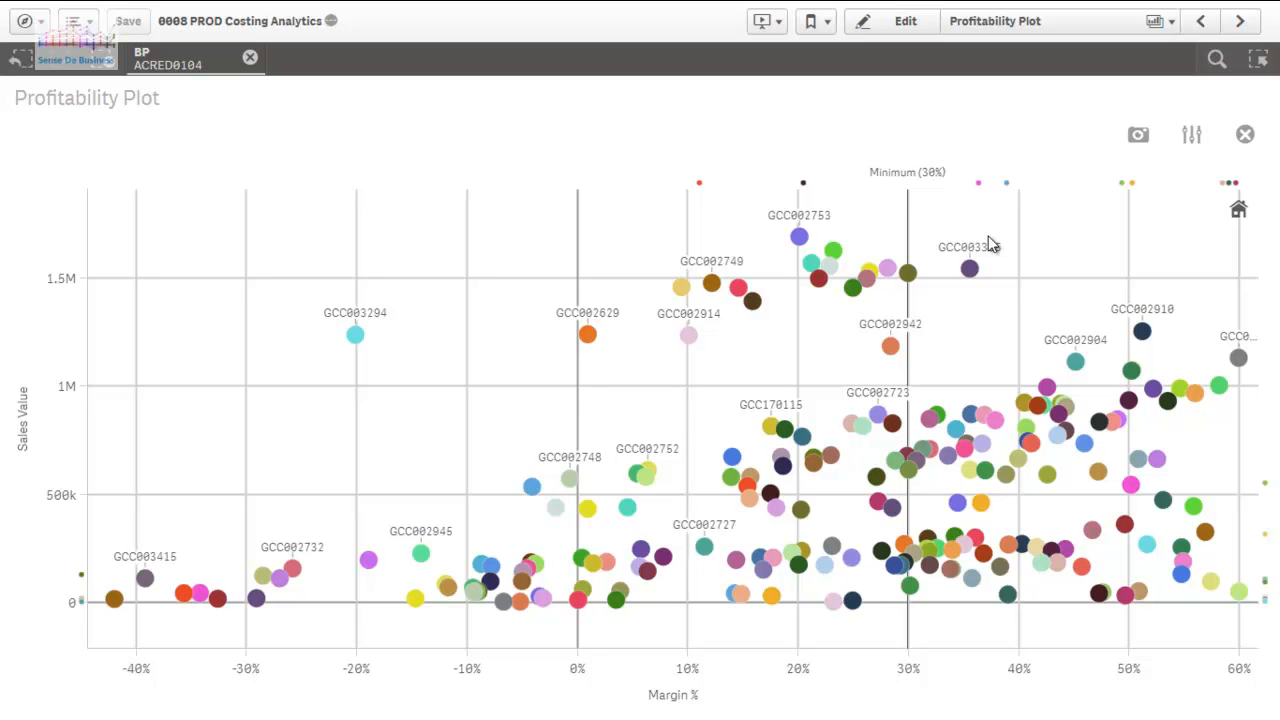
click(738, 287)
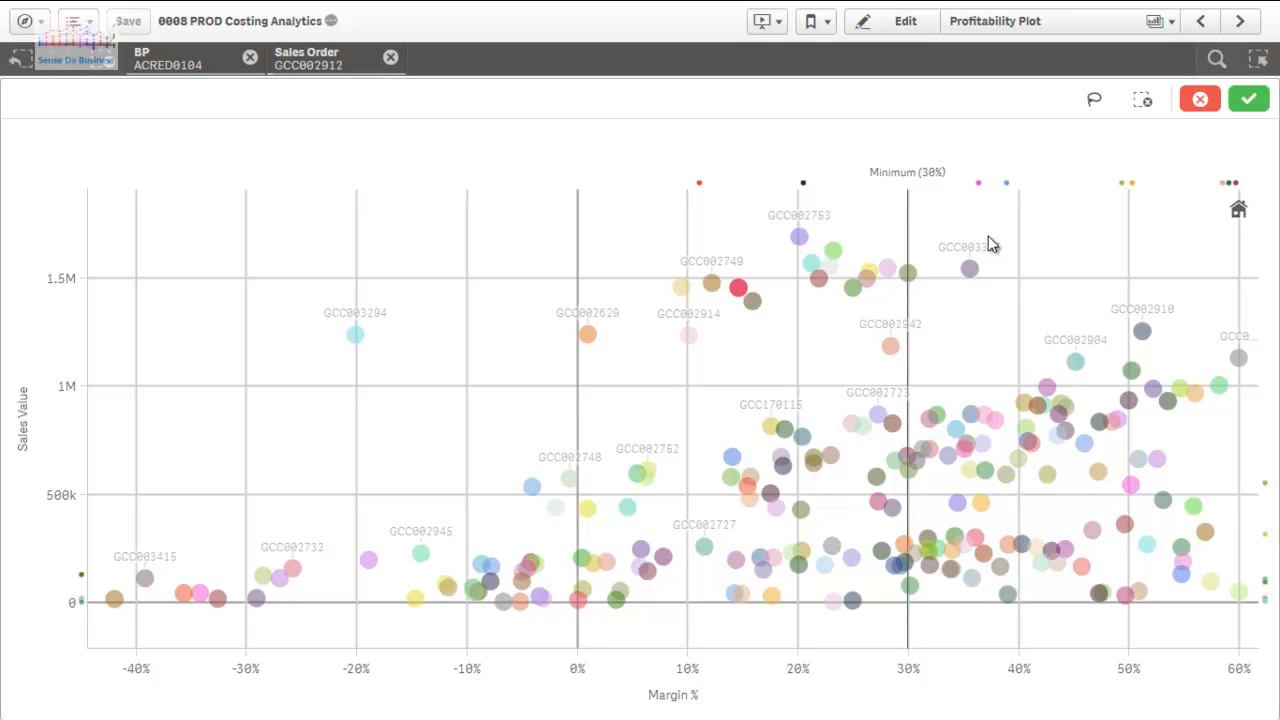
key(Return)
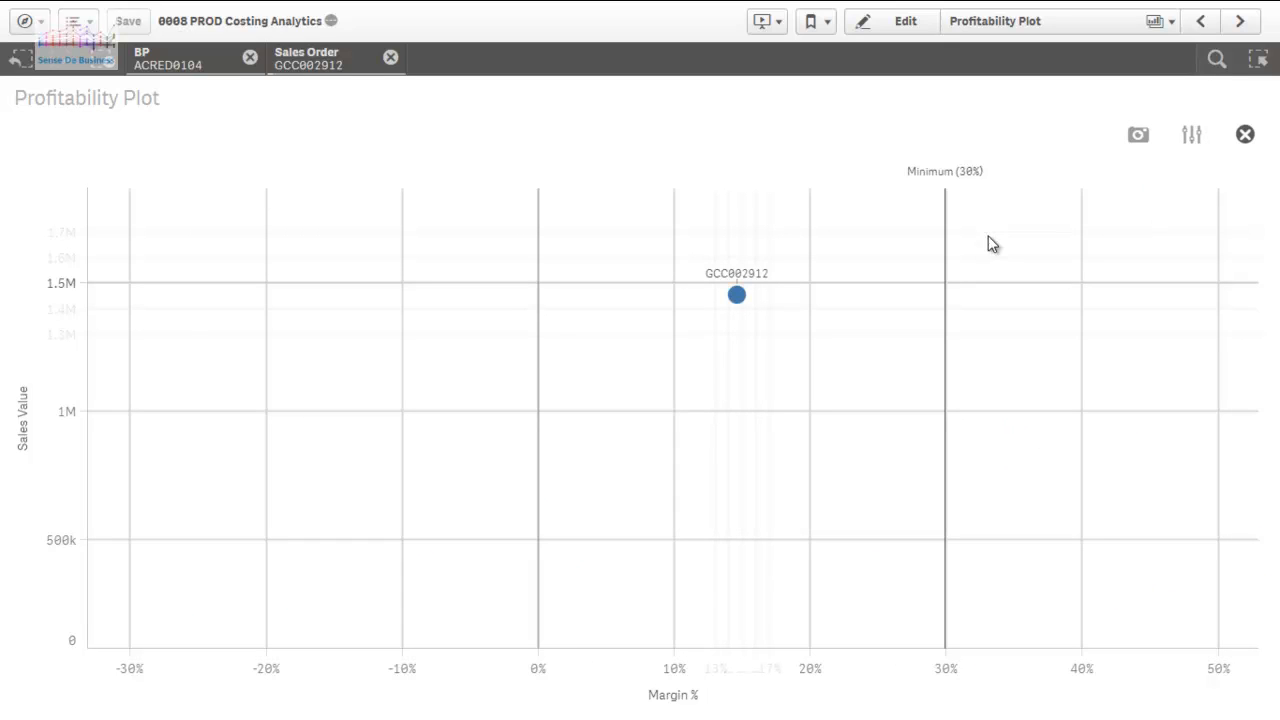
key(Escape)
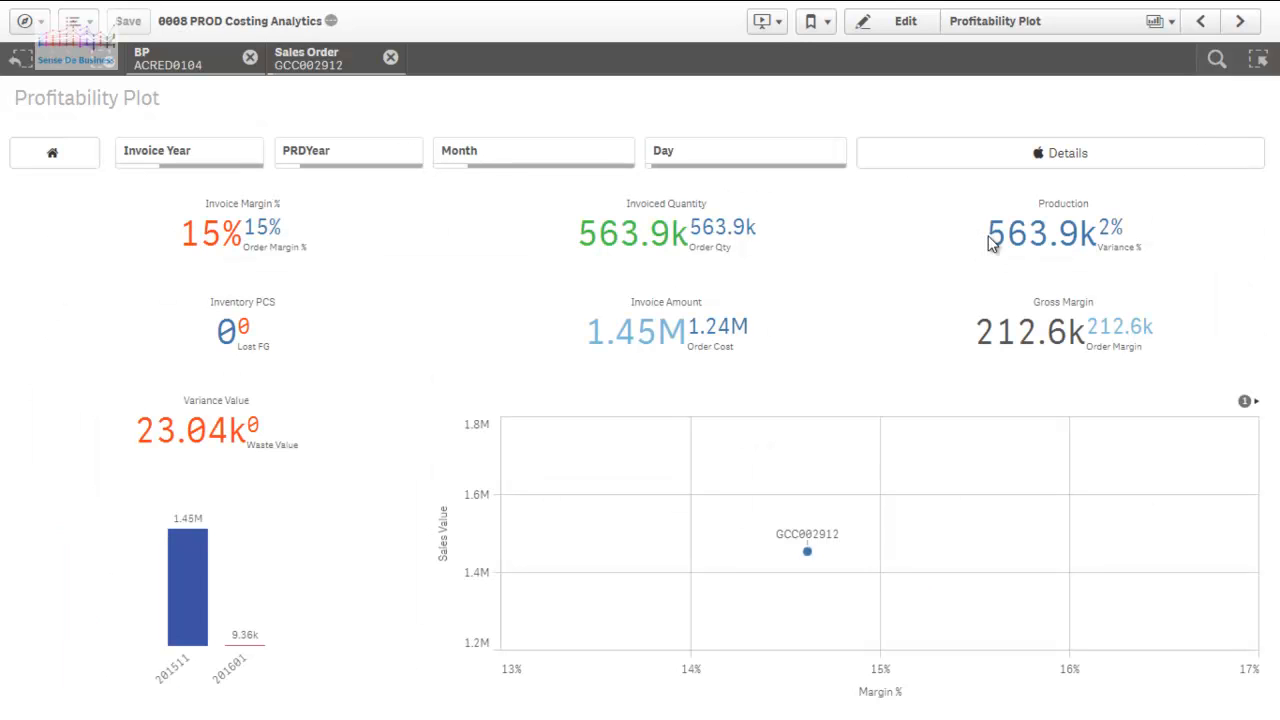
Drill from the profitability details into Cost Allocations and open the Material Cost Analysis for the selected order.
click(990, 243)
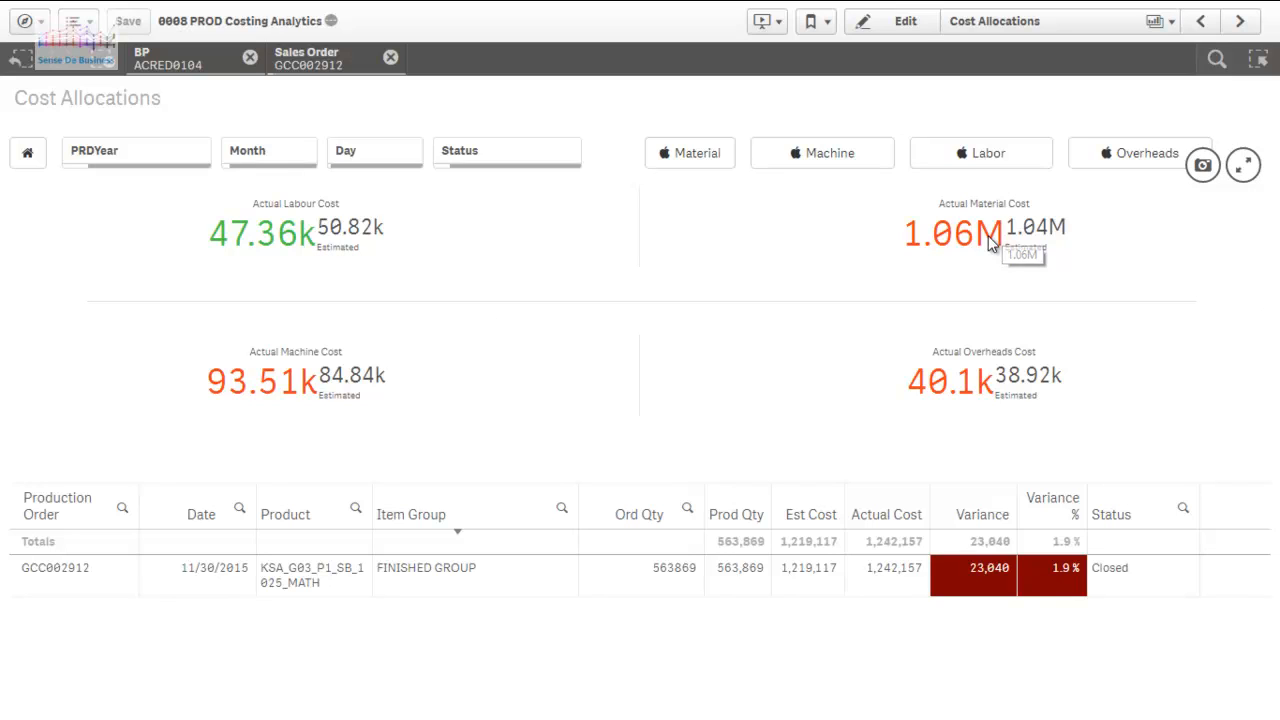
click(990, 243)
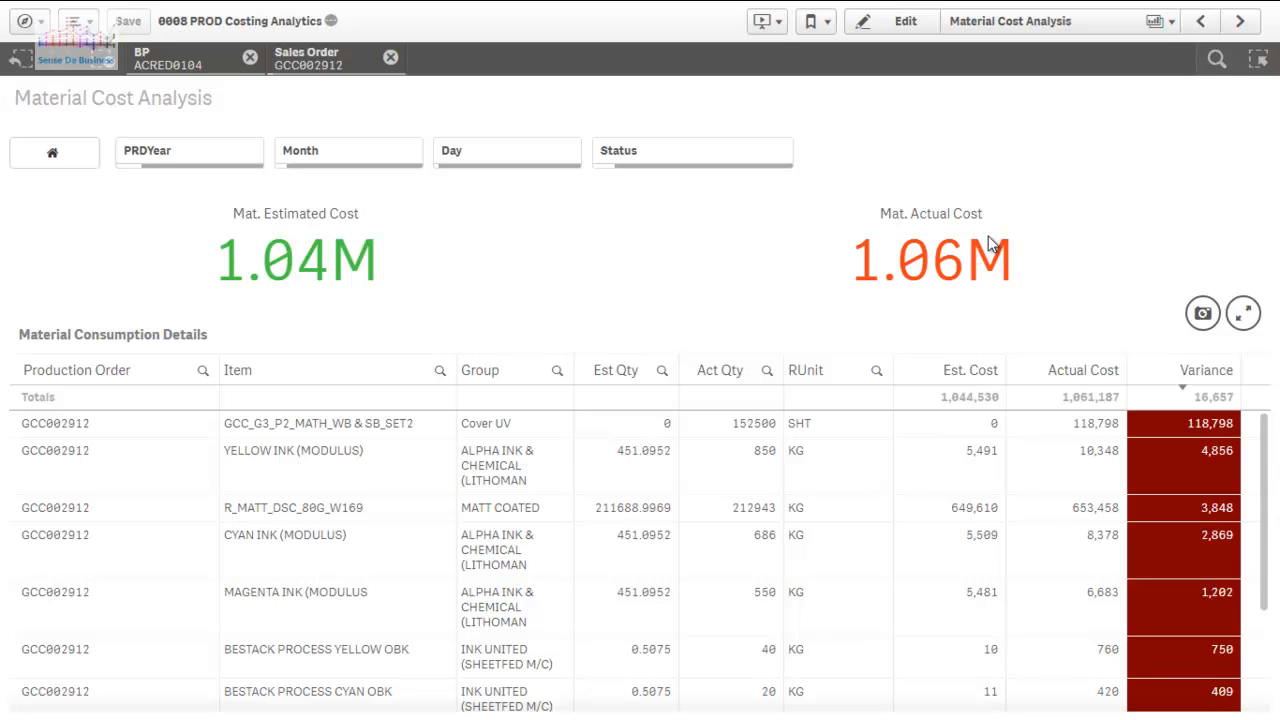
Filter the material consumption details to the Cover UV group, and clear that group filter.
click(543, 334)
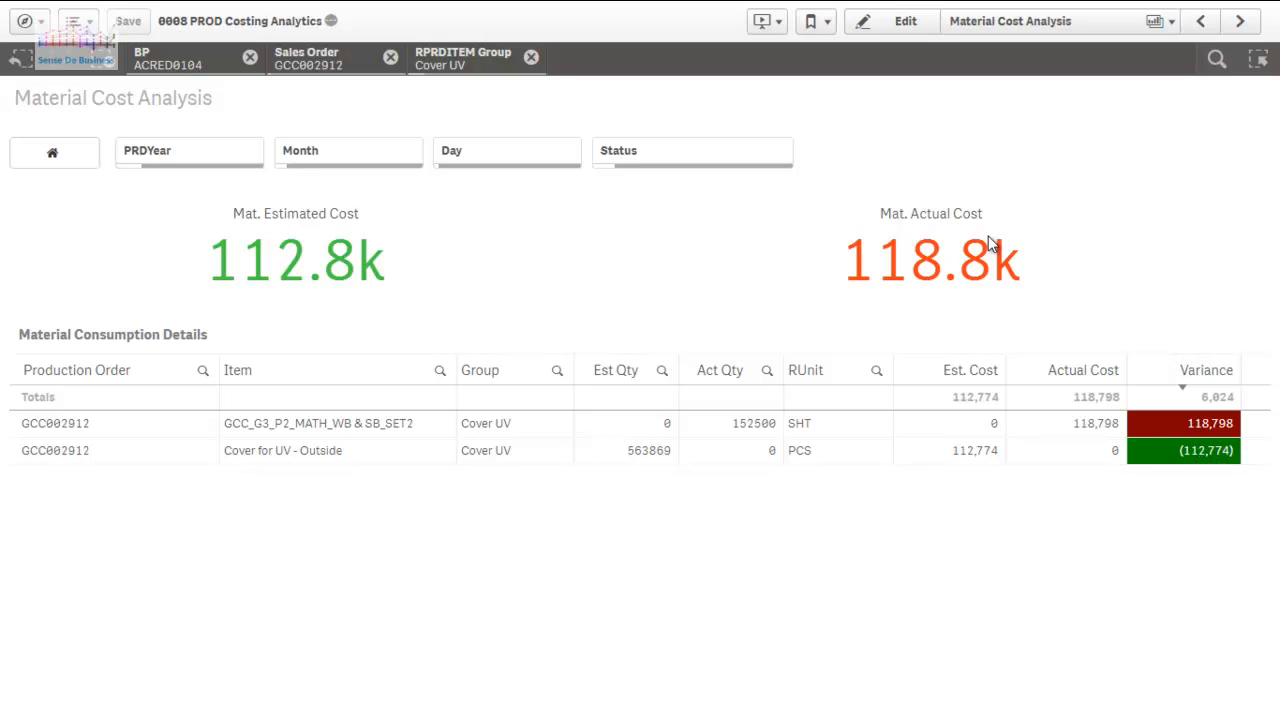
click(531, 57)
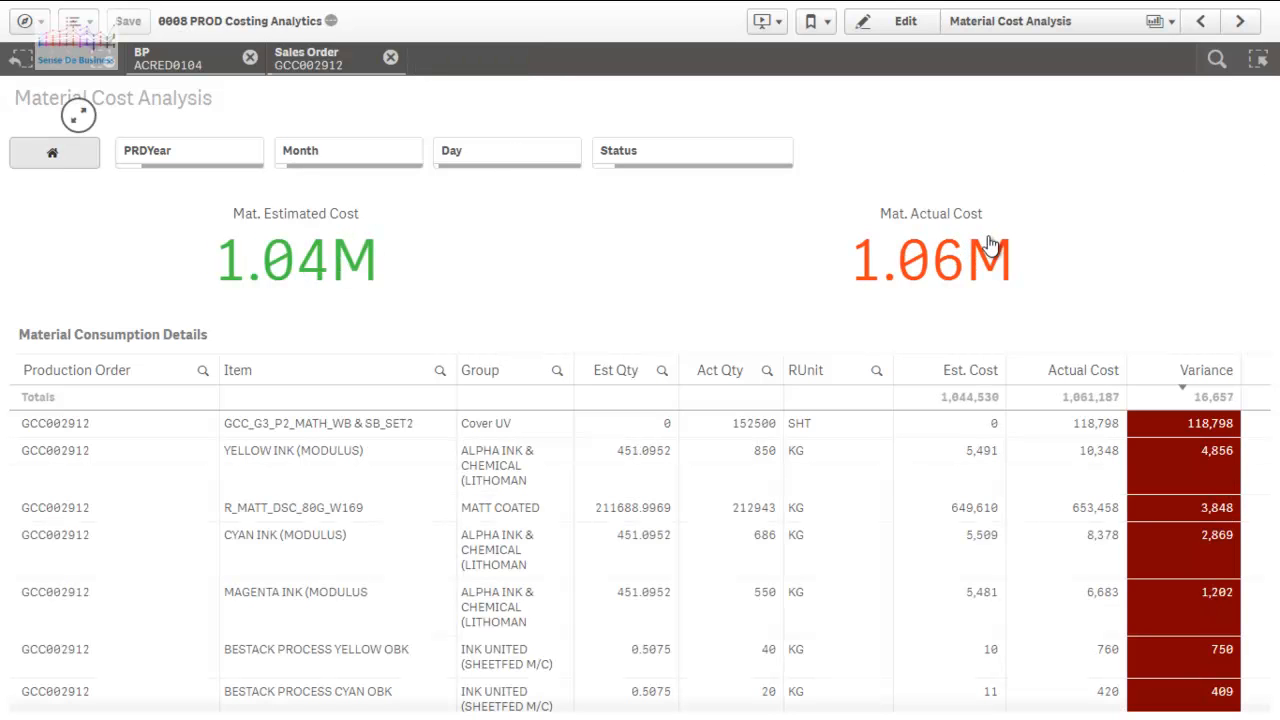